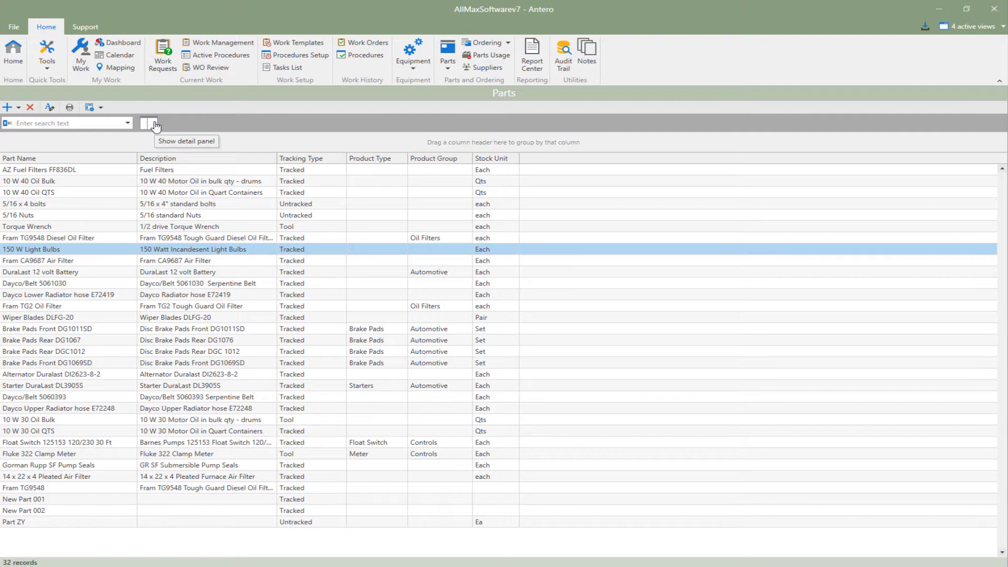
Step: Show the detail panel and review the Fram TG9548 Diesel Oil Filter's suppliers, equipment, order history, transfer history and work history
left_click(156, 126)
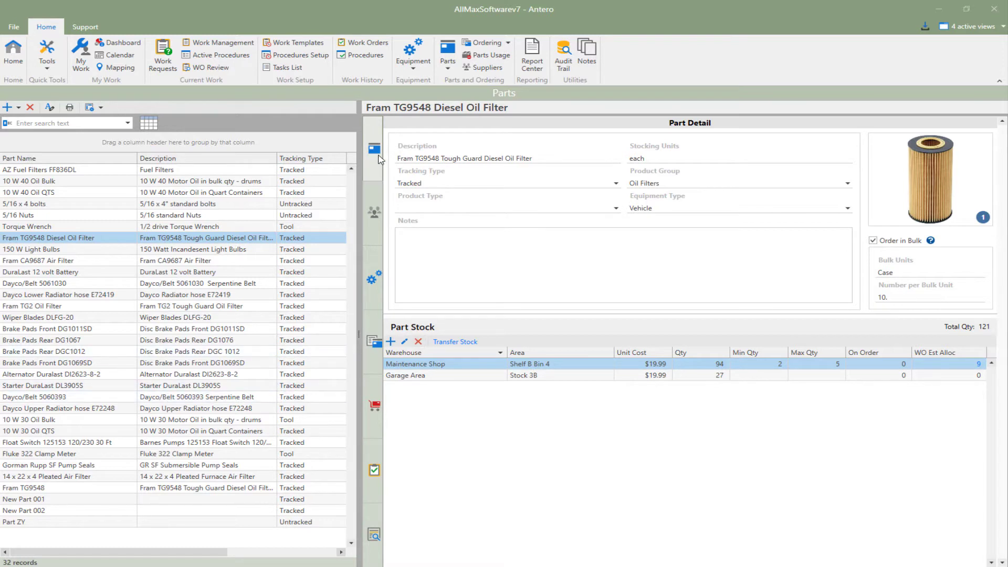
left_click(373, 211)
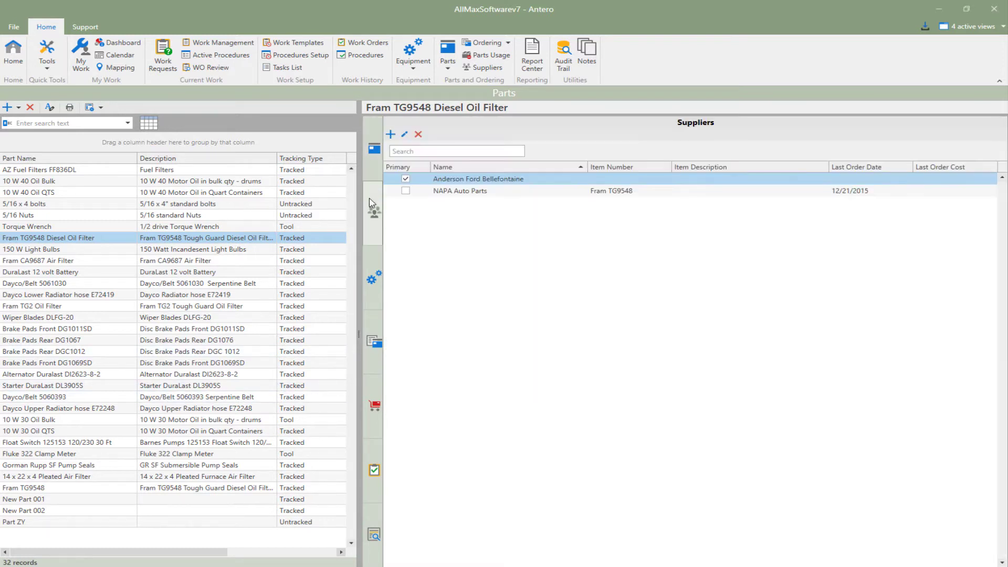
left_click(372, 263)
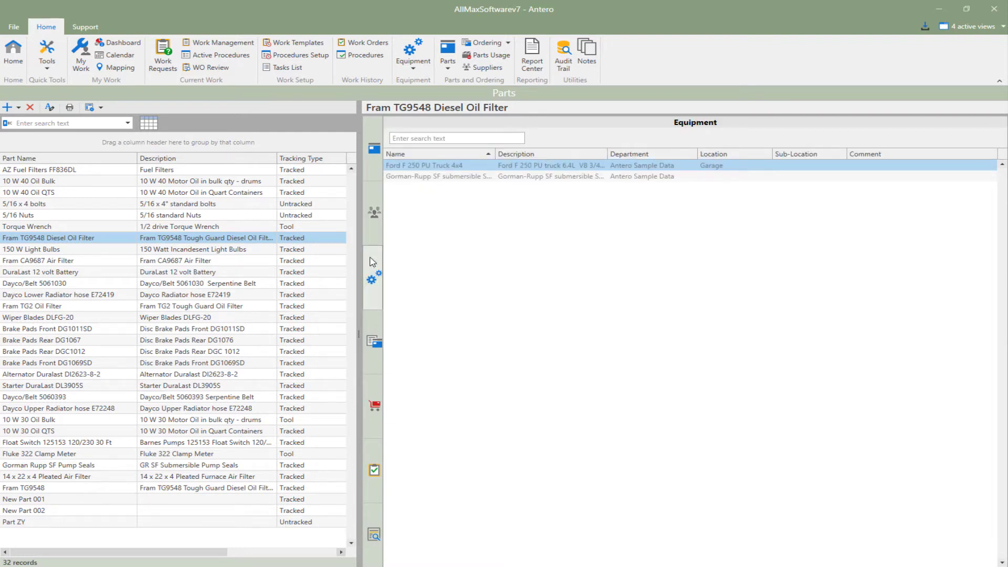
left_click(371, 329)
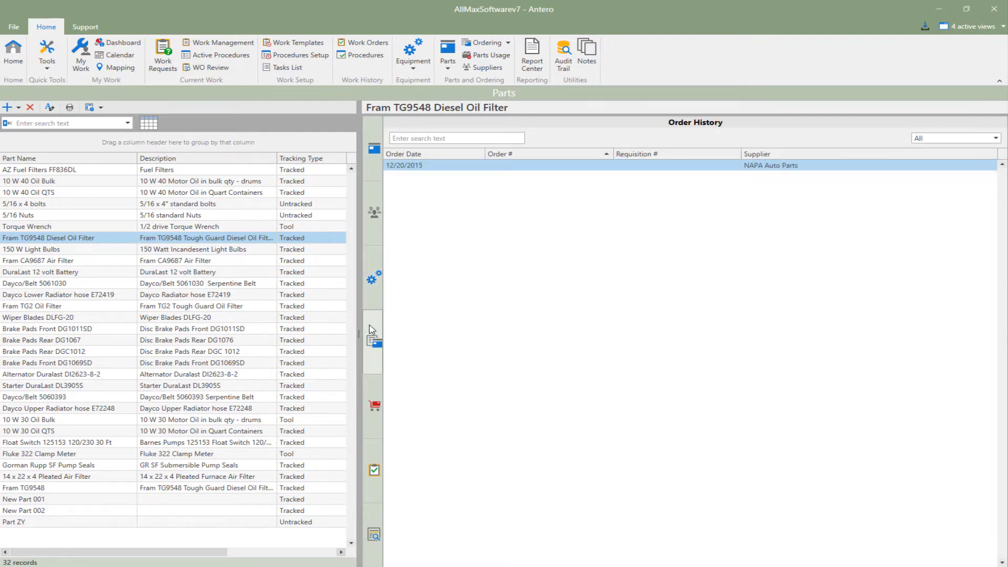
left_click(374, 385)
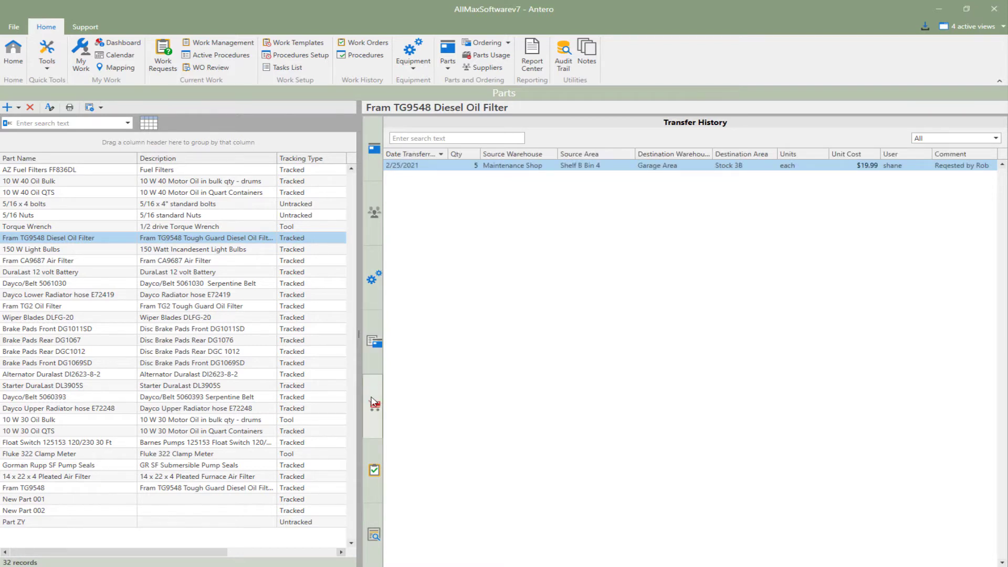
left_click(376, 459)
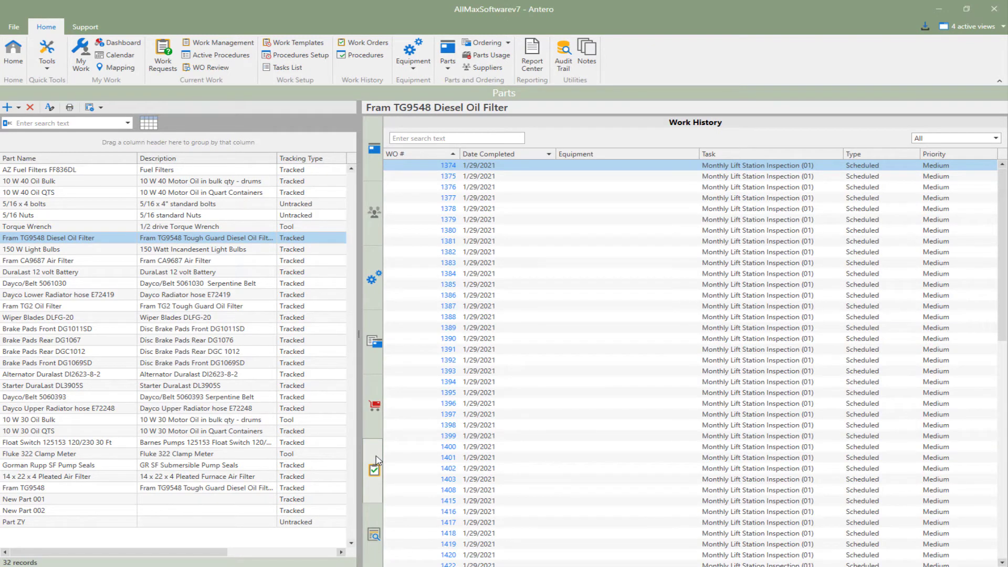
left_click(377, 519)
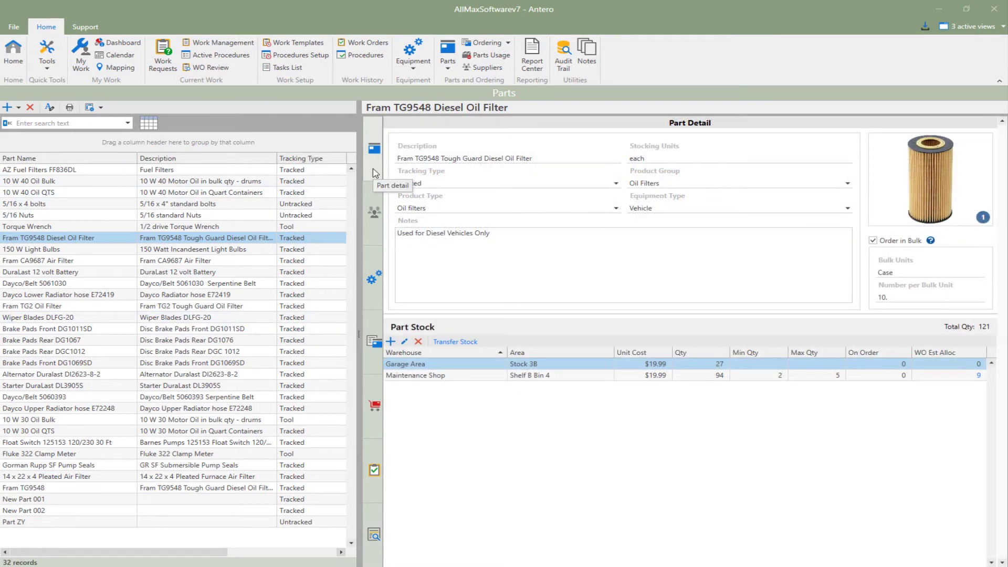
Step: Review the diesel oil filter's description, stocking units, tracking type, product group and product type fields
left_click(571, 156)
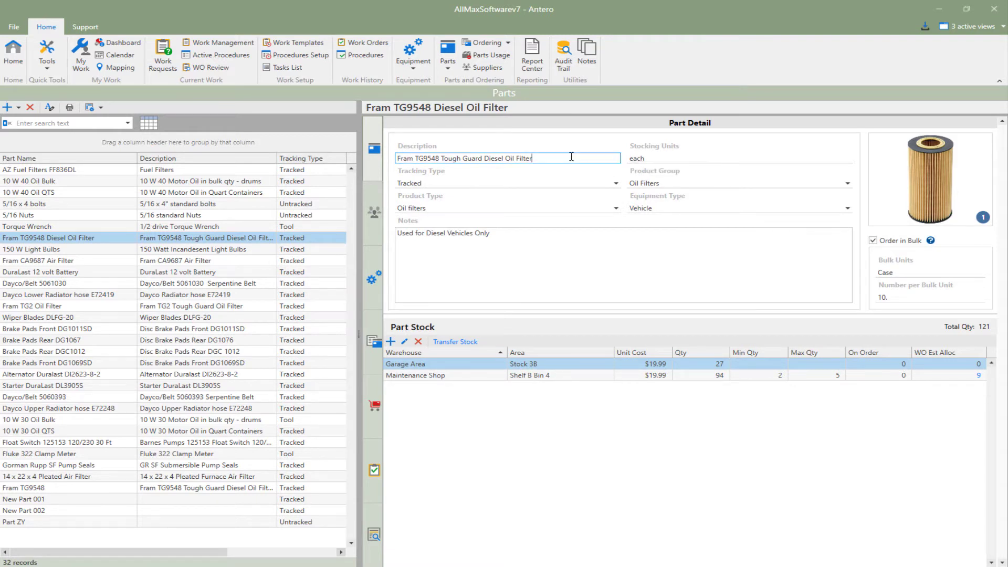
left_click(651, 157)
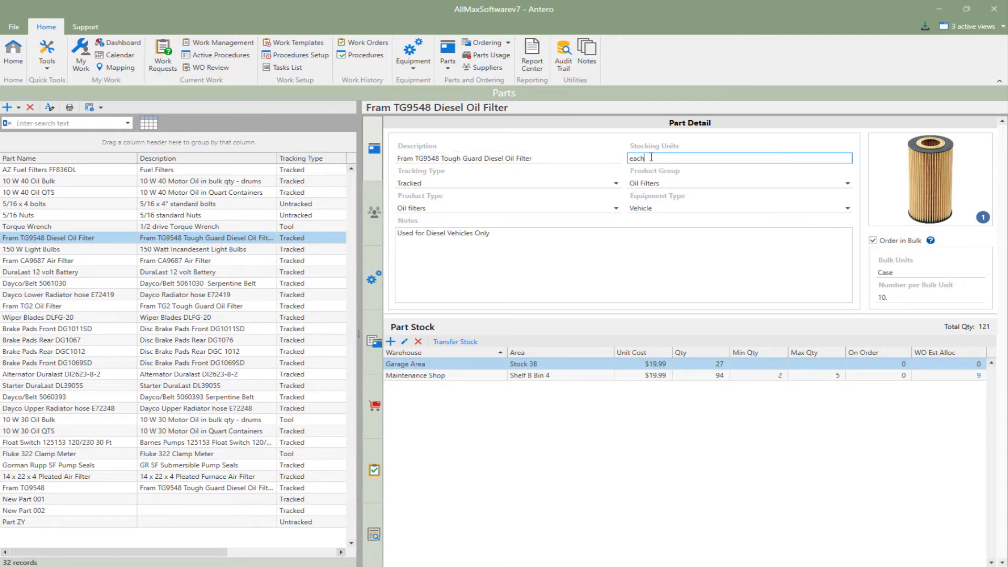
left_click(616, 184)
left_click(616, 184)
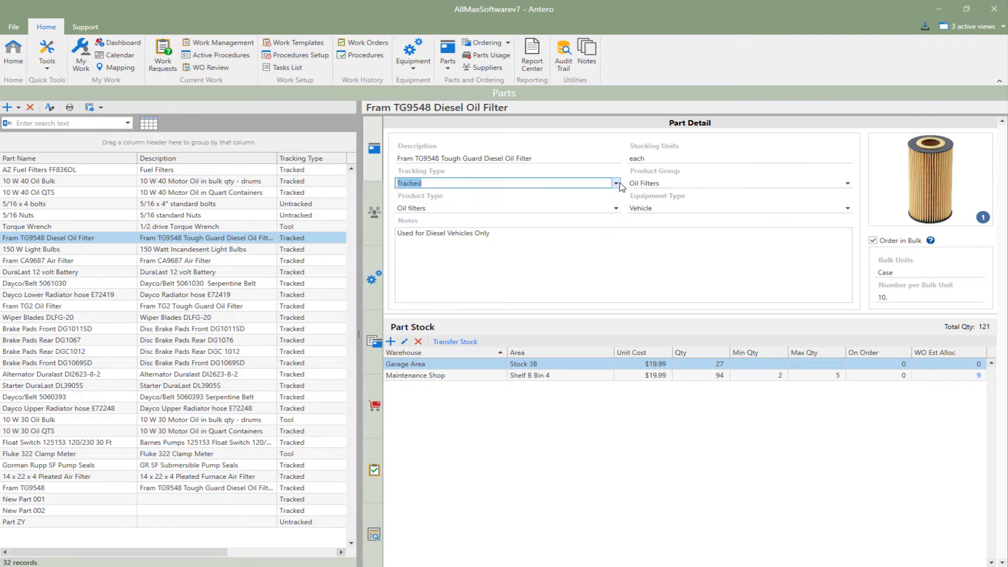
left_click(847, 183)
left_click(848, 184)
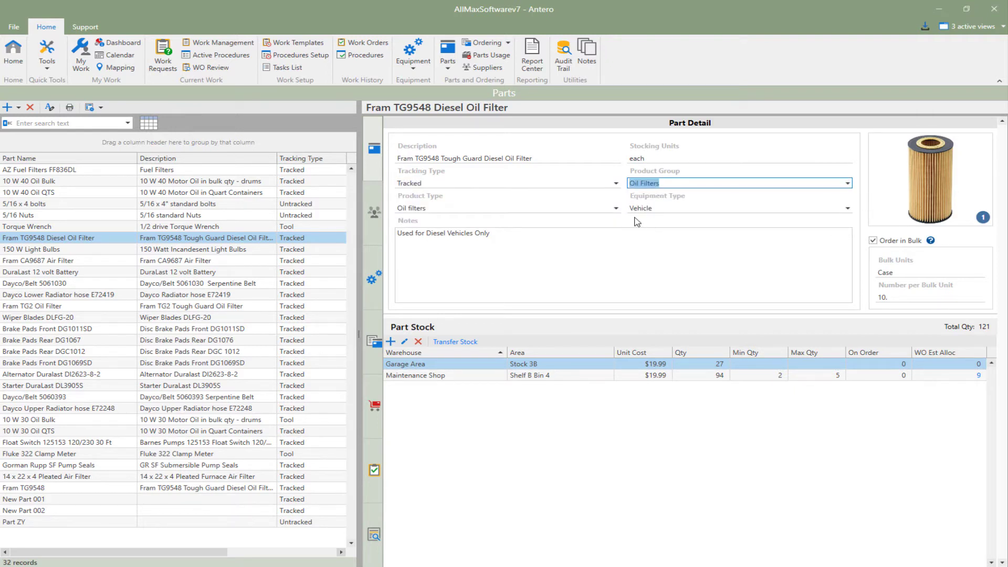
left_click(616, 209)
left_click(616, 209)
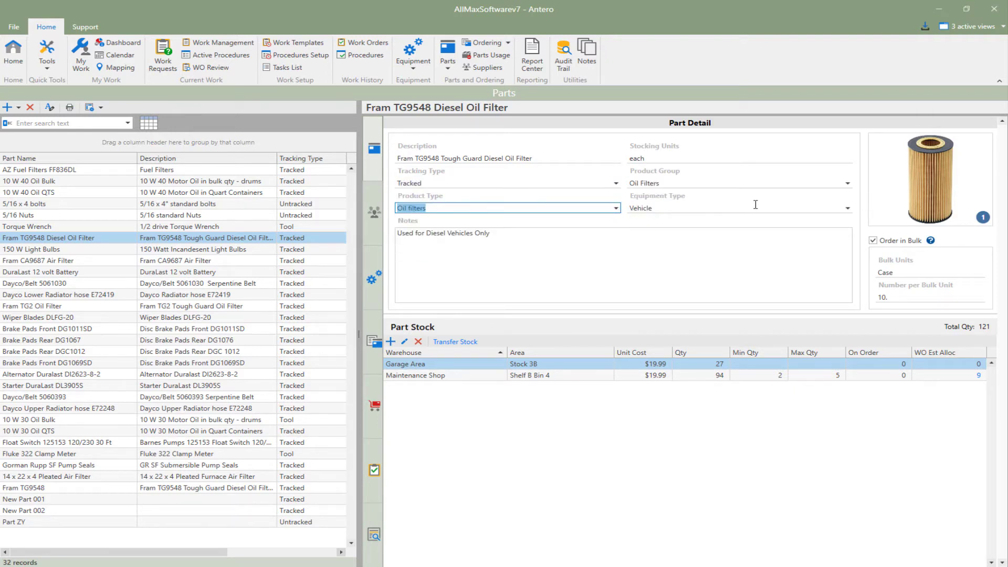
Step: View the diesel oil filter's image gallery, close it, and examine the bulk ordering fields and their help information
left_click(902, 201)
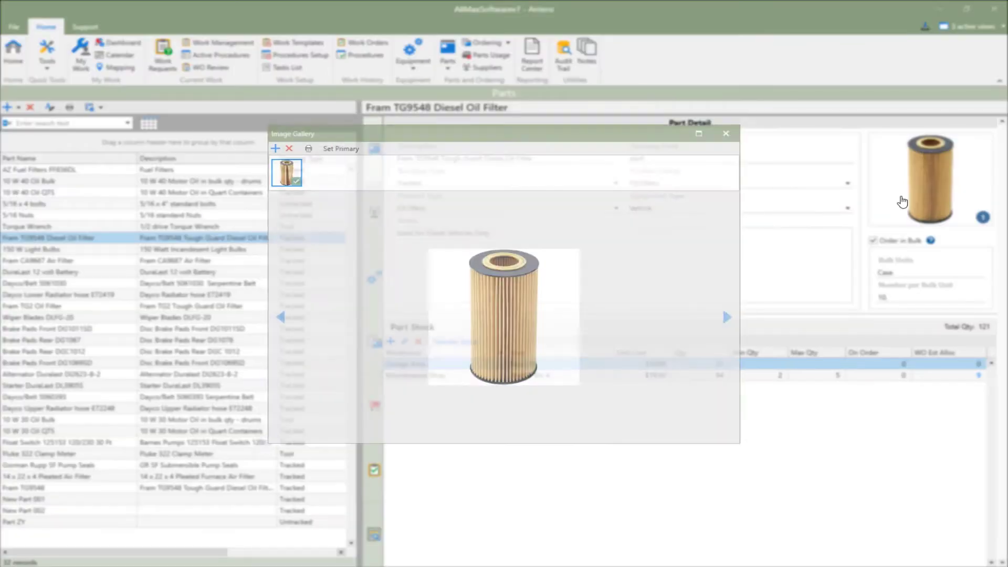
left_click(729, 130)
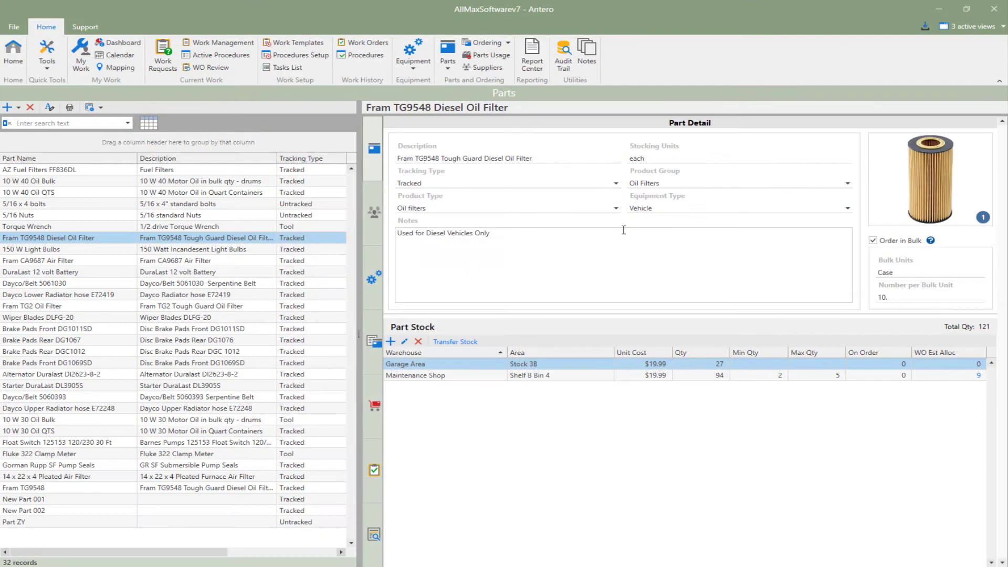
left_click(924, 270)
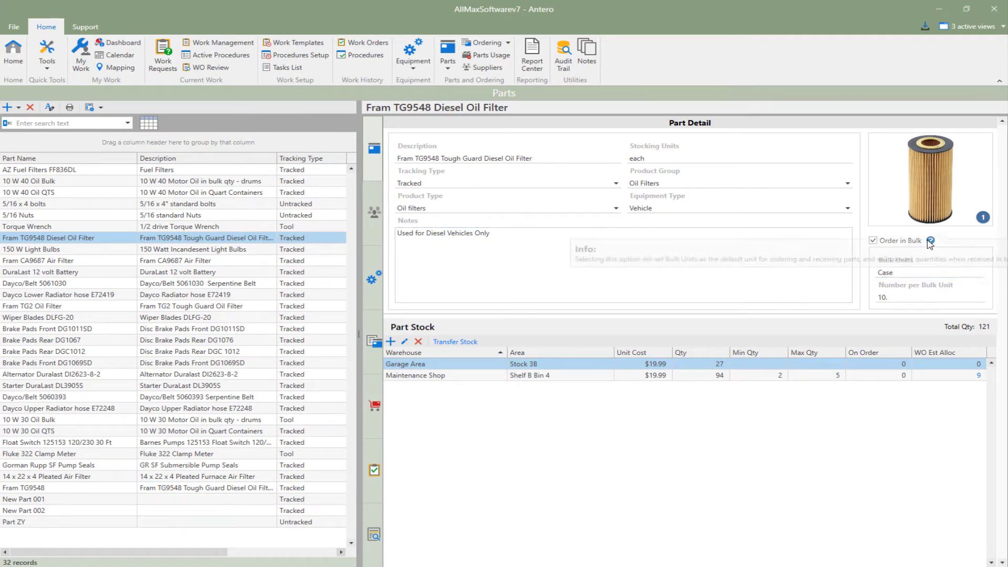
mouse_move(930, 241)
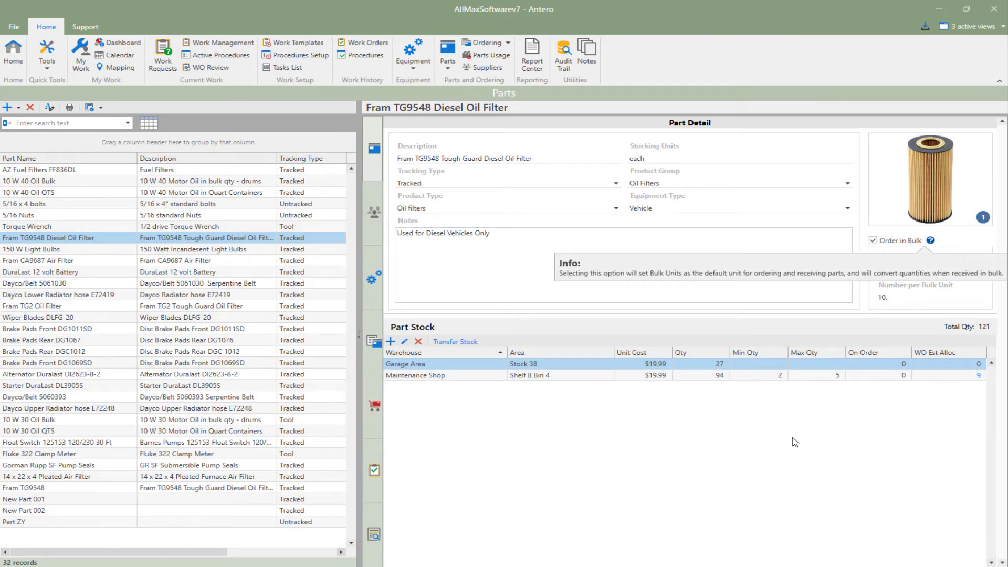
Step: Examine the edit and transfer forms for the Garage Area part stock, closing both without saving
left_click(405, 342)
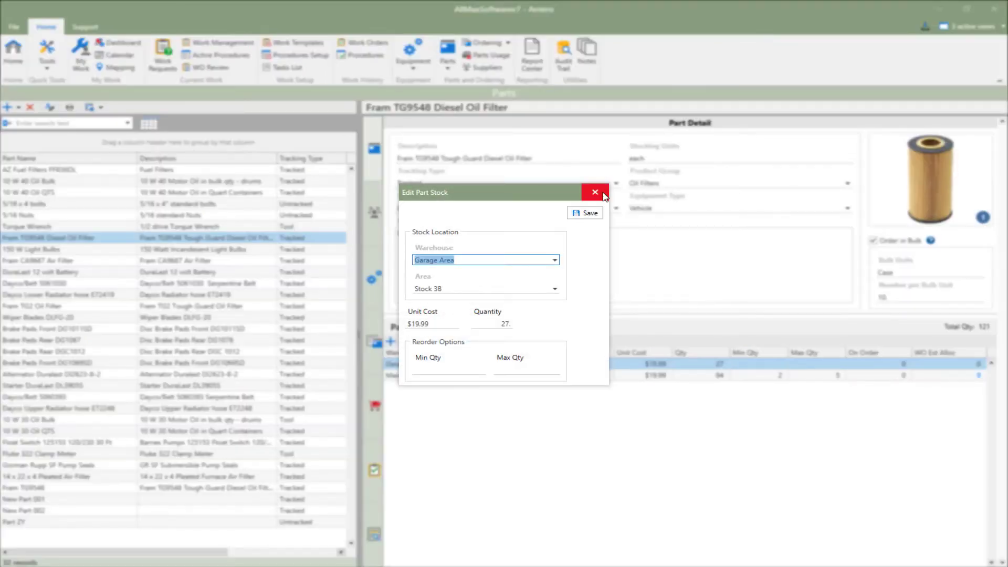
left_click(601, 195)
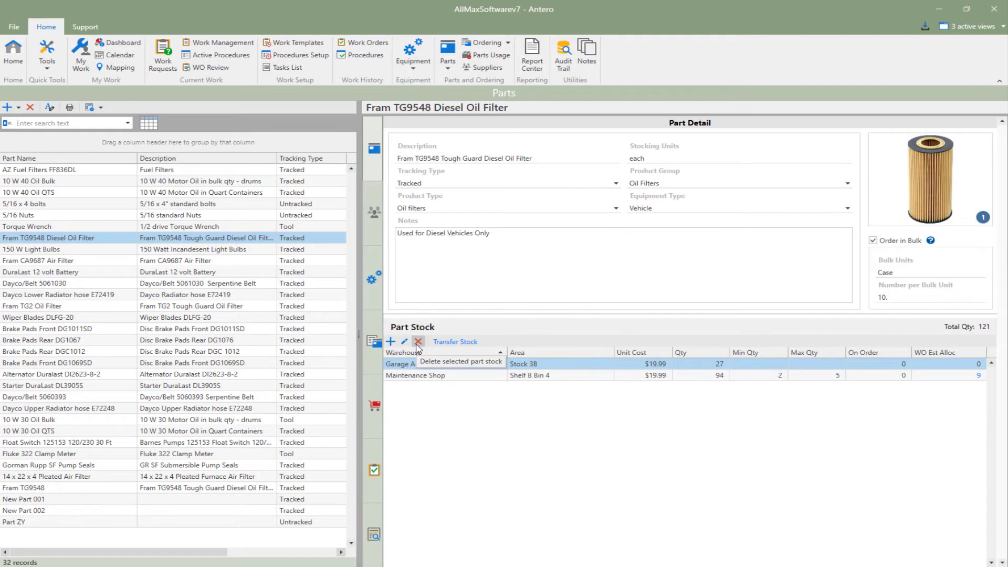
left_click(455, 342)
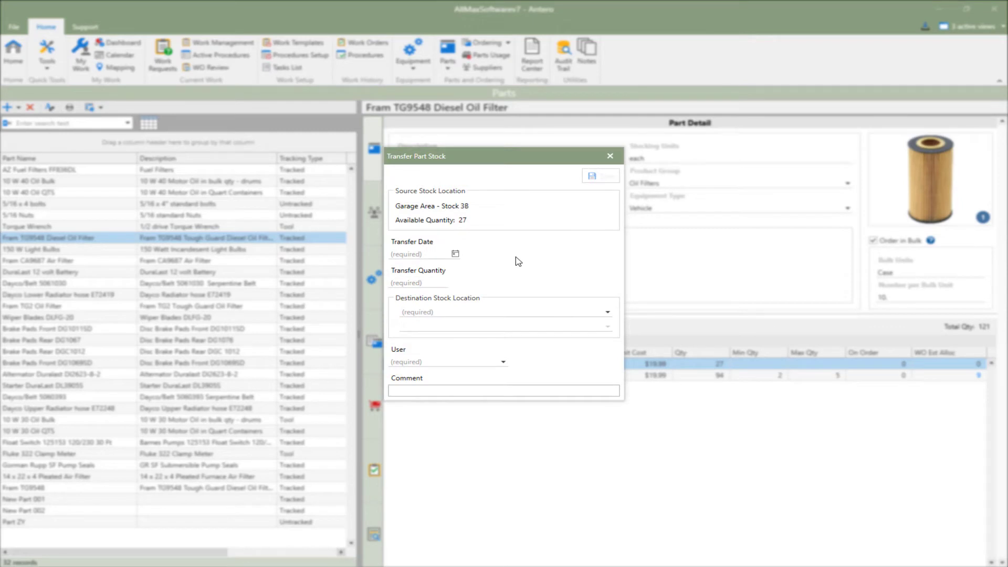
left_click(610, 157)
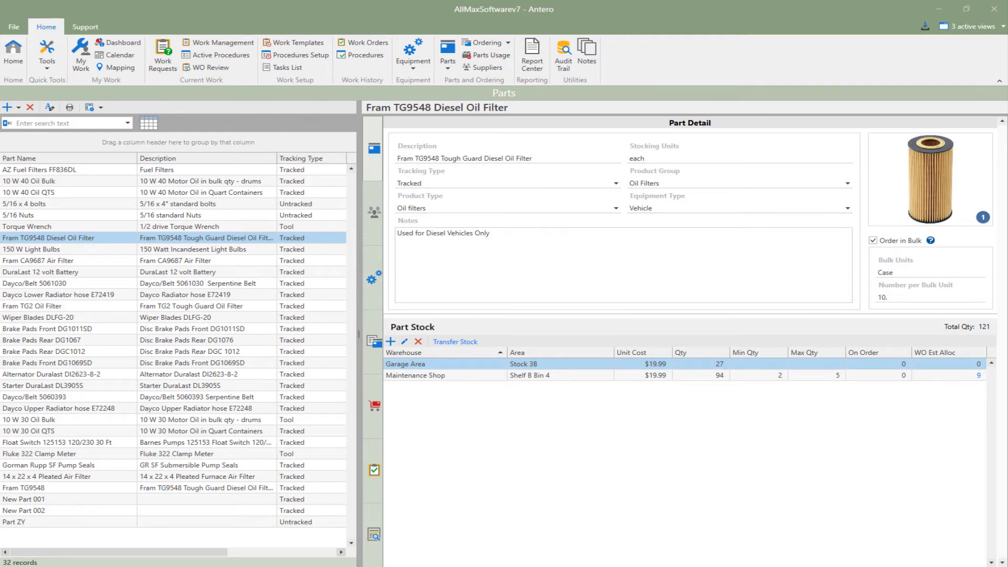
Step: Begin a new part stock entry in the Administration Building Storage Room warehouse, area Storage Closet in Admin Building
left_click(391, 343)
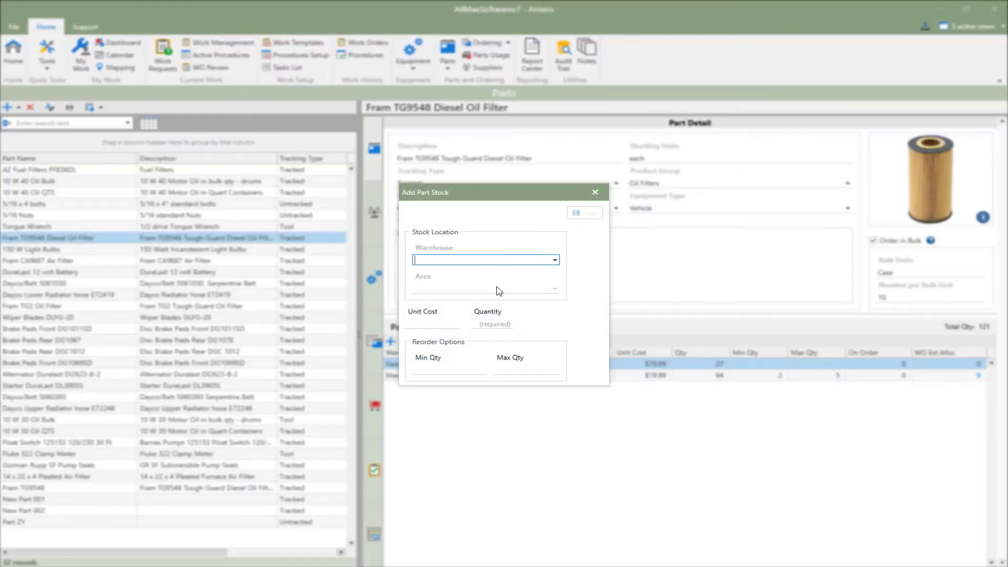
left_click(555, 260)
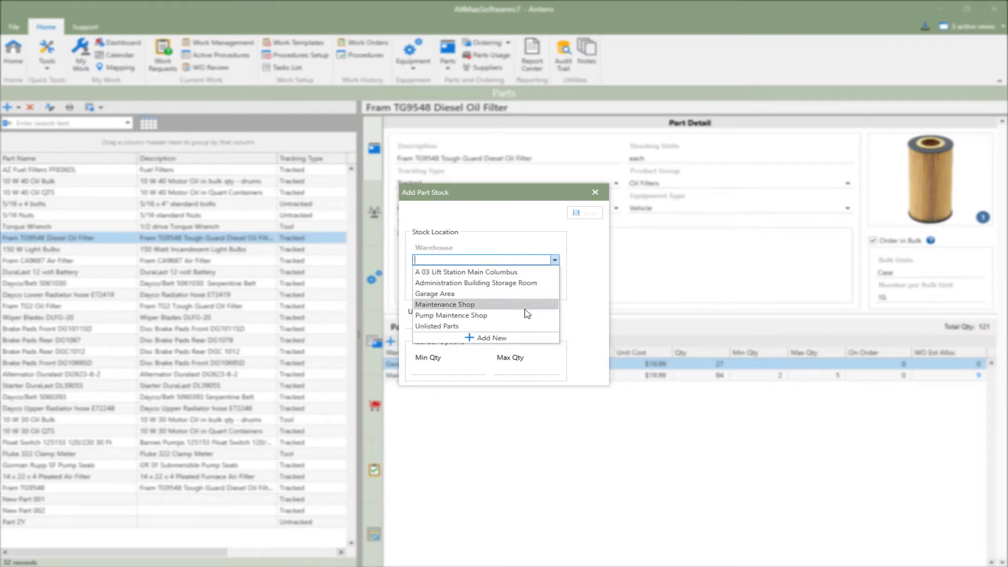
left_click(523, 282)
left_click(554, 288)
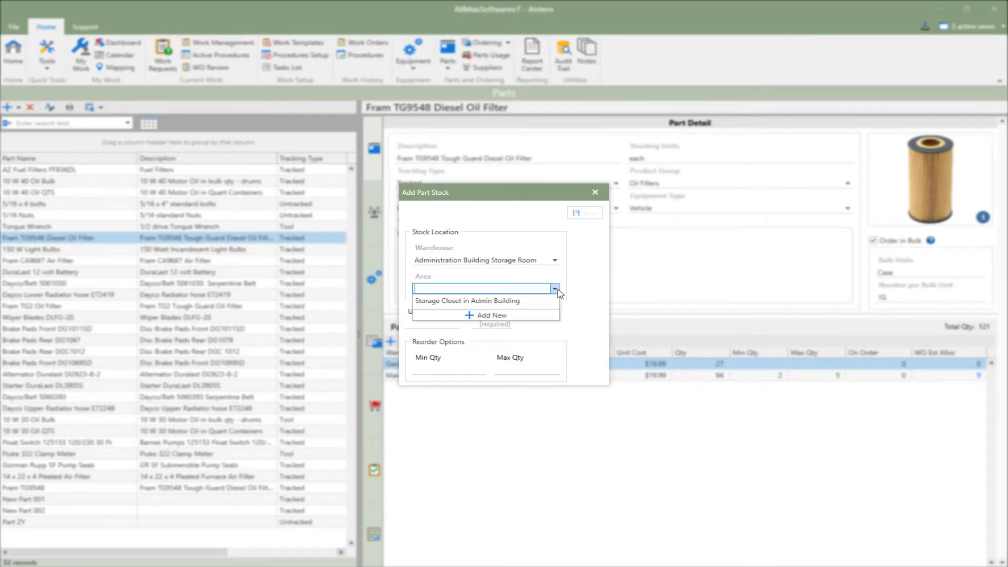
left_click(546, 300)
Step: Set the new stock's unit cost to $19.99, quantity 10, minimum 10 and maximum 20, and save it
left_click(438, 323)
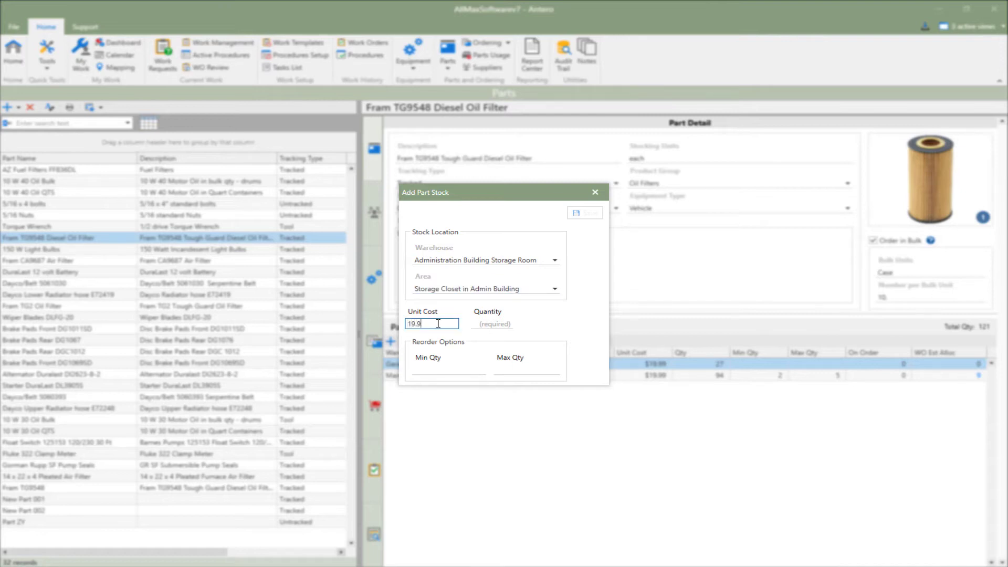
type("19.99")
left_click(491, 324)
type("10")
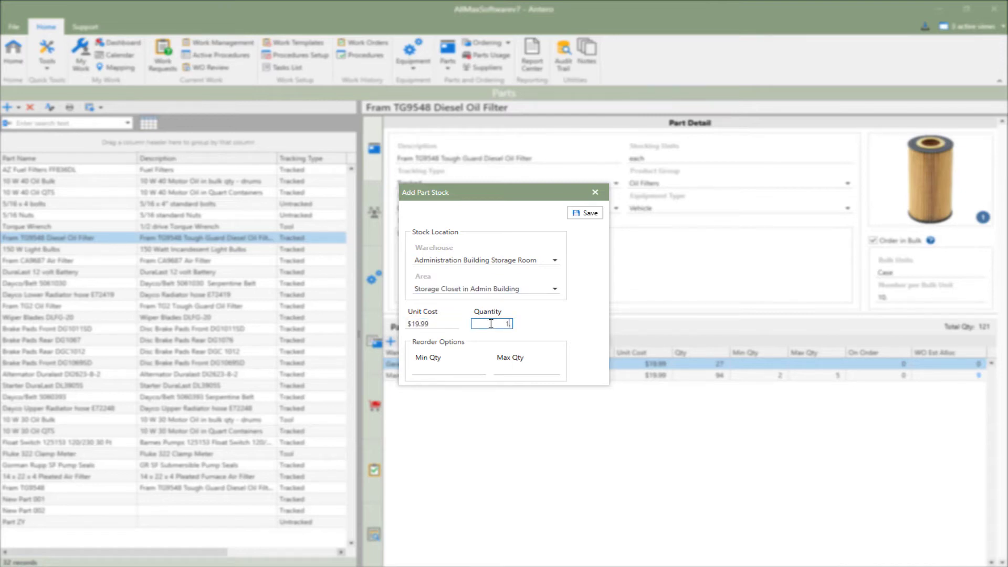
left_click(453, 369)
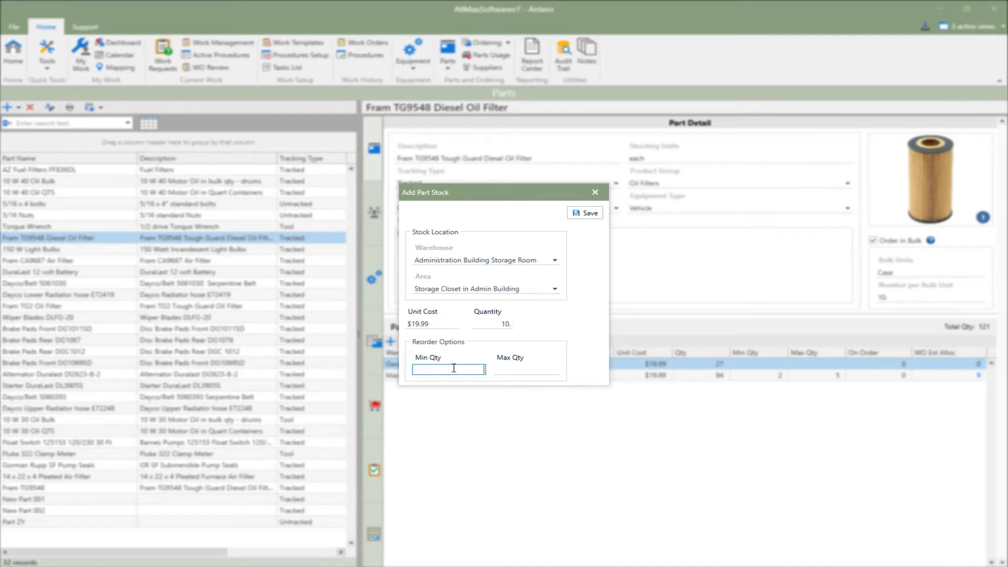
left_click(512, 366)
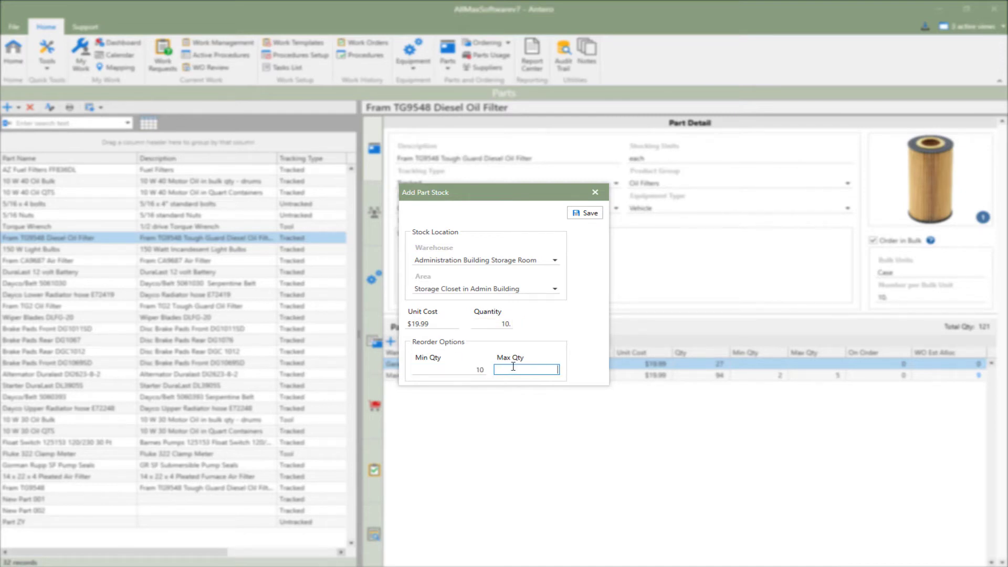
type("20")
left_click(587, 213)
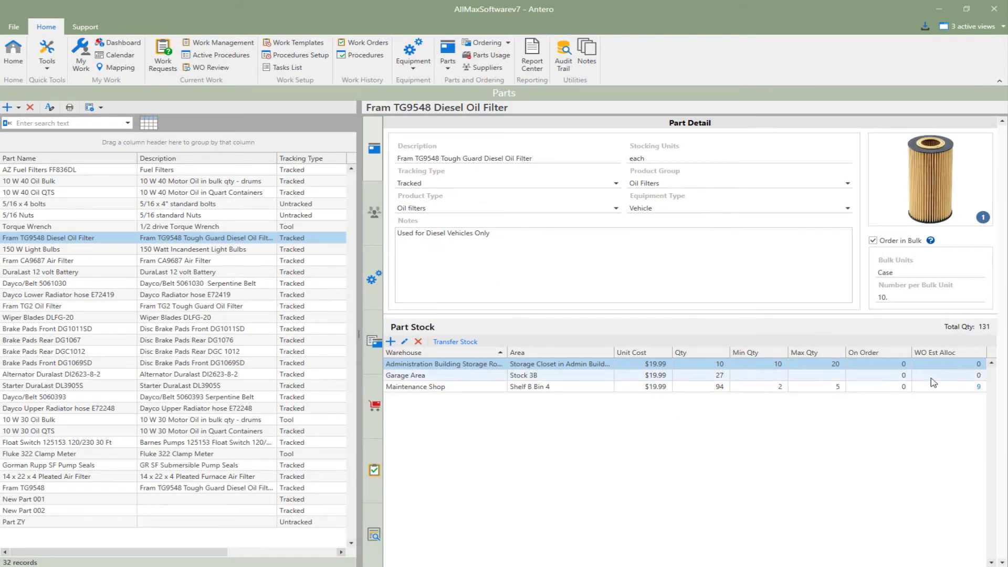
Step: Check the Maintenance Shop's estimated work order allocation and the tracking type options, keeping Tracked, and select the Administration Building stock row
left_click(979, 387)
left_click(616, 183)
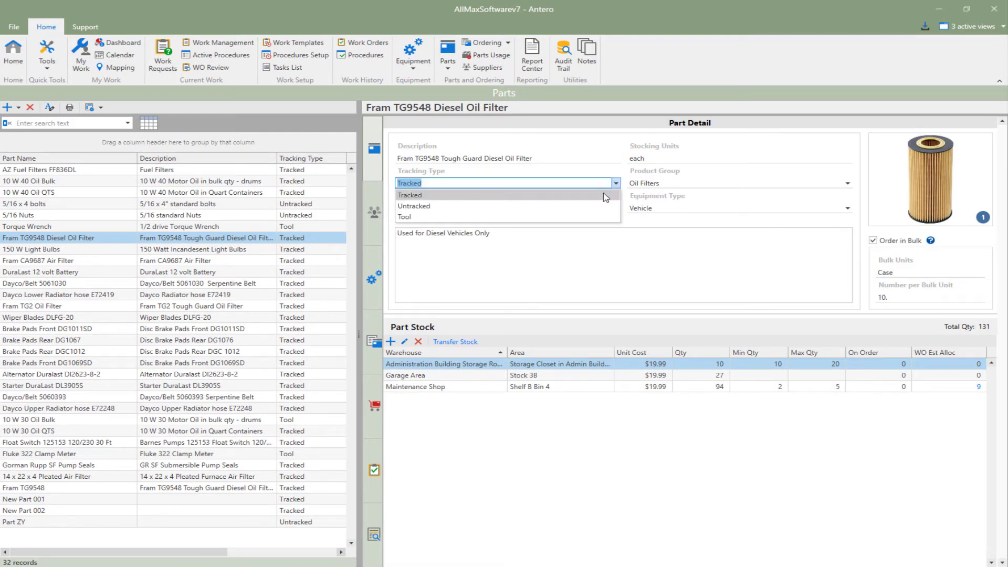
left_click(606, 198)
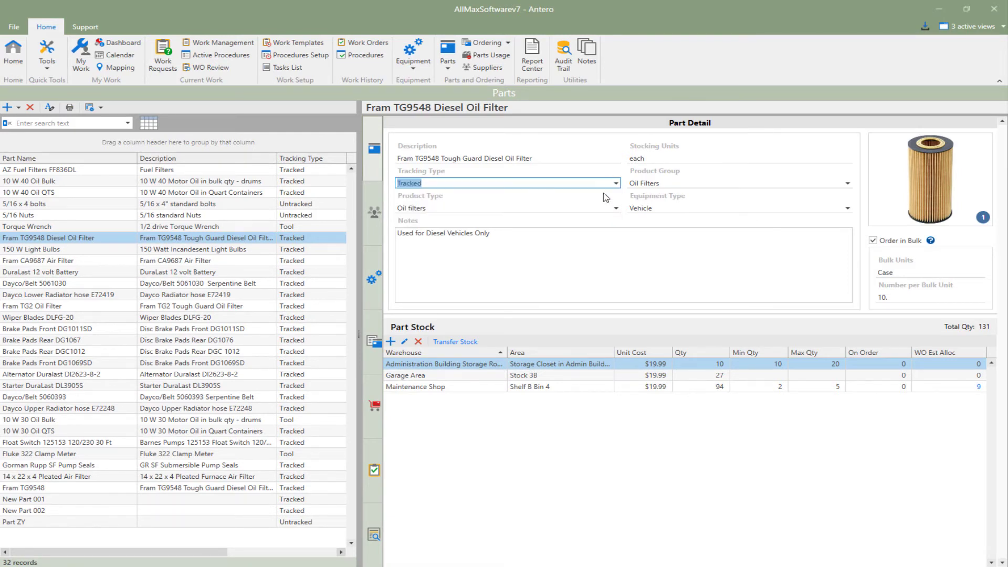
left_click(480, 366)
Step: Try to change the diesel oil filter's tracking type to Untracked and decline the change
left_click(616, 183)
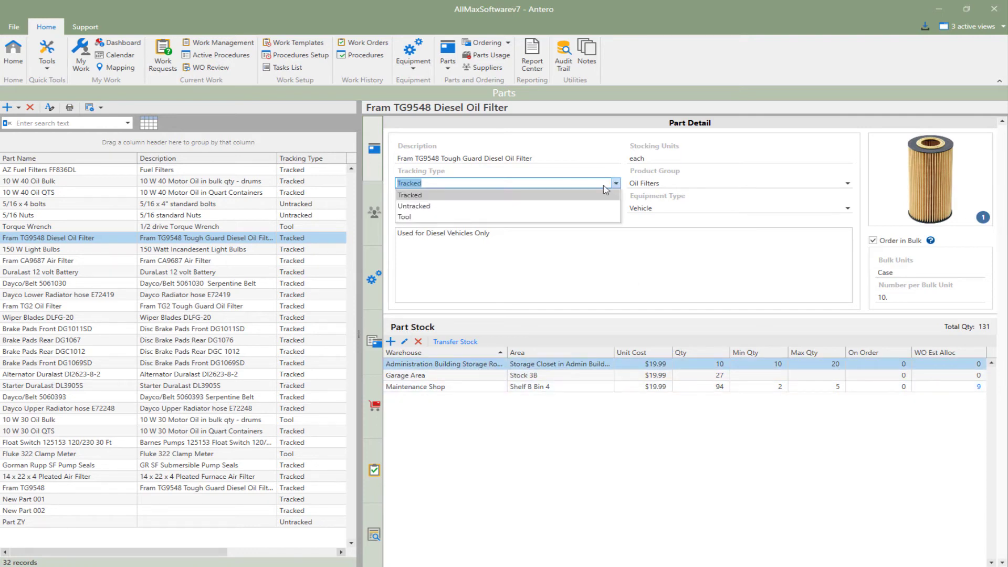
left_click(532, 206)
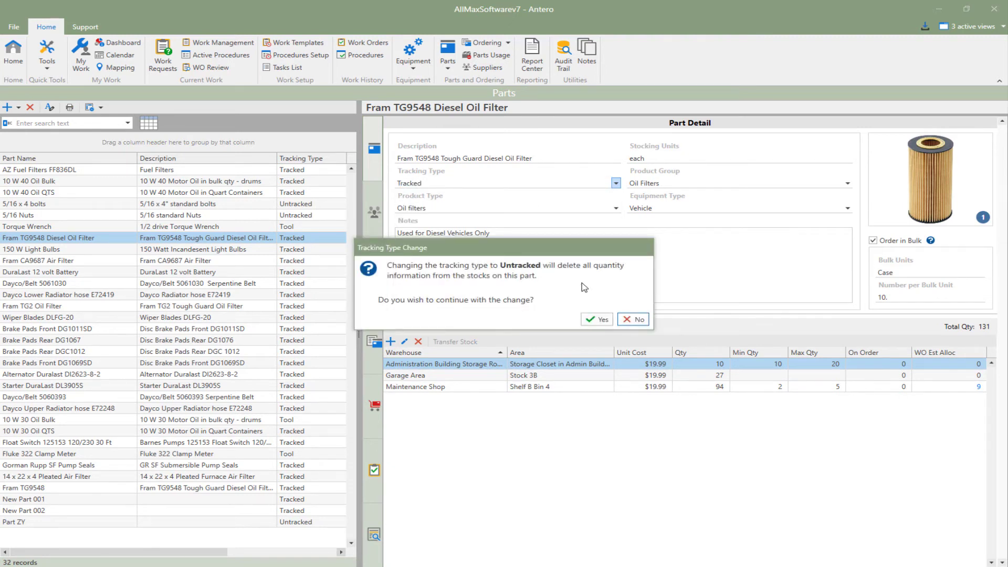
left_click(633, 319)
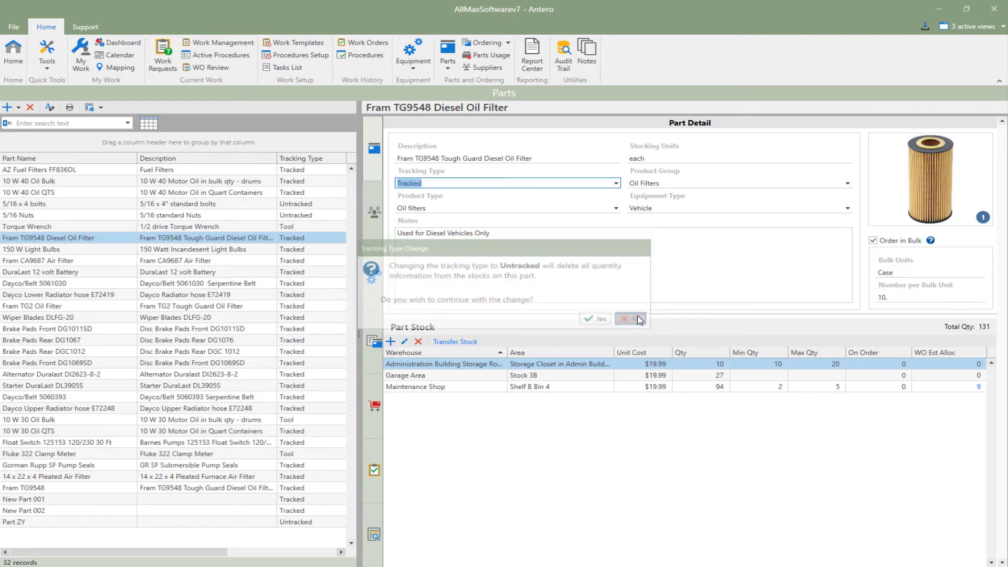
Step: Try the Tool tracking type on the diesel oil filter and set it back to Tracked
left_click(616, 184)
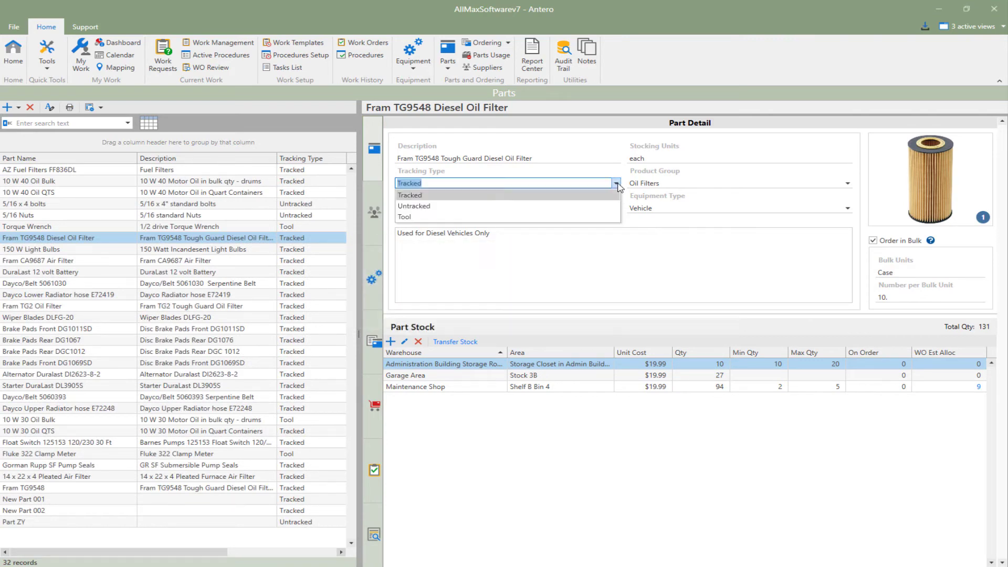
left_click(592, 218)
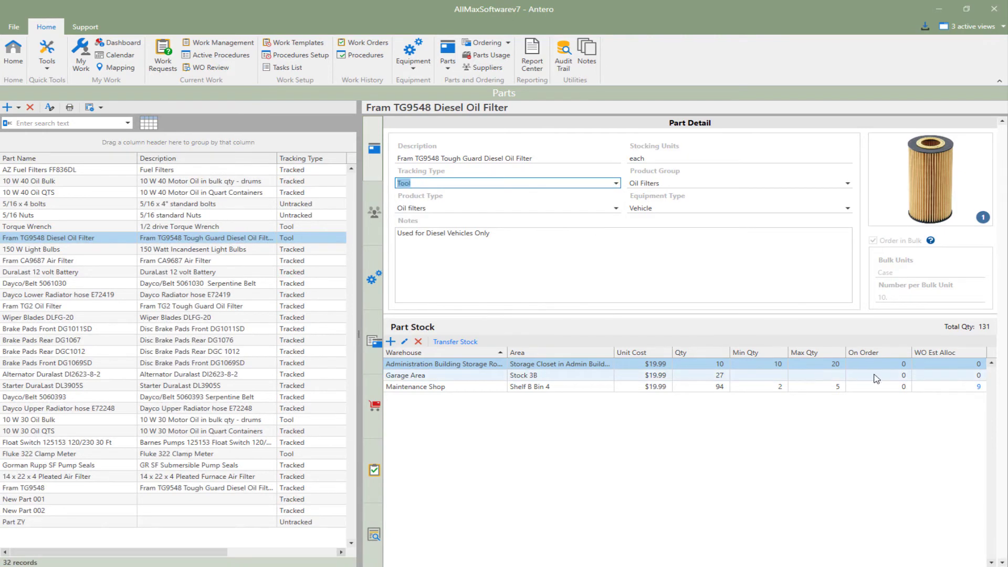
left_click(616, 184)
left_click(575, 196)
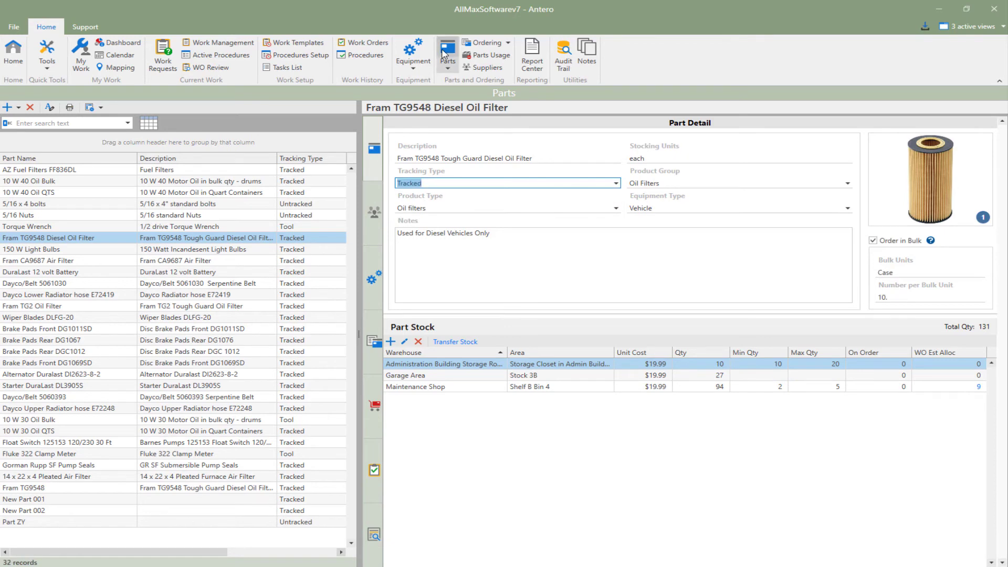
Step: Open the Stock Locations List and check the edit and delete options for the Maintenance Shop's Shelf A Bin 2 area
left_click(447, 65)
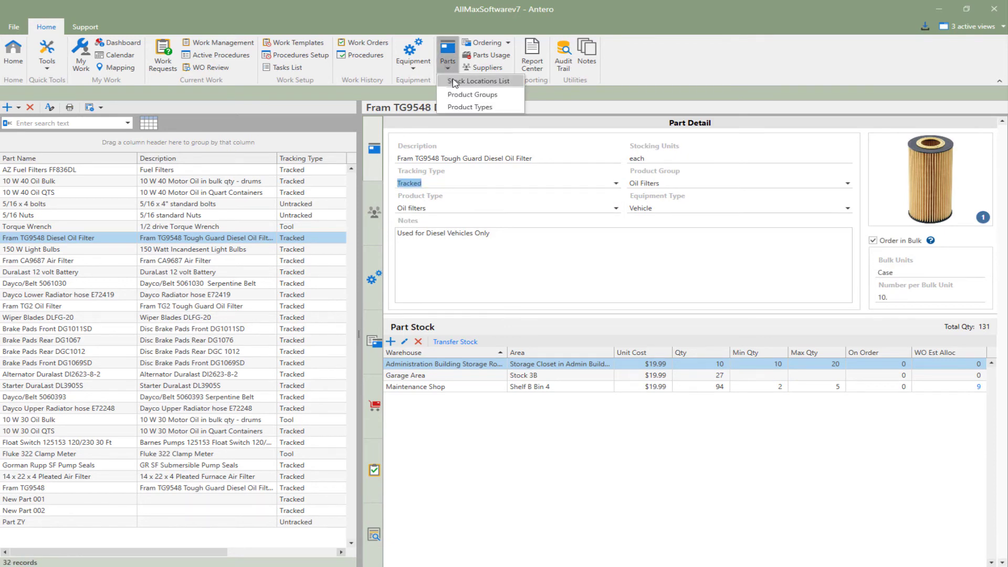
left_click(454, 82)
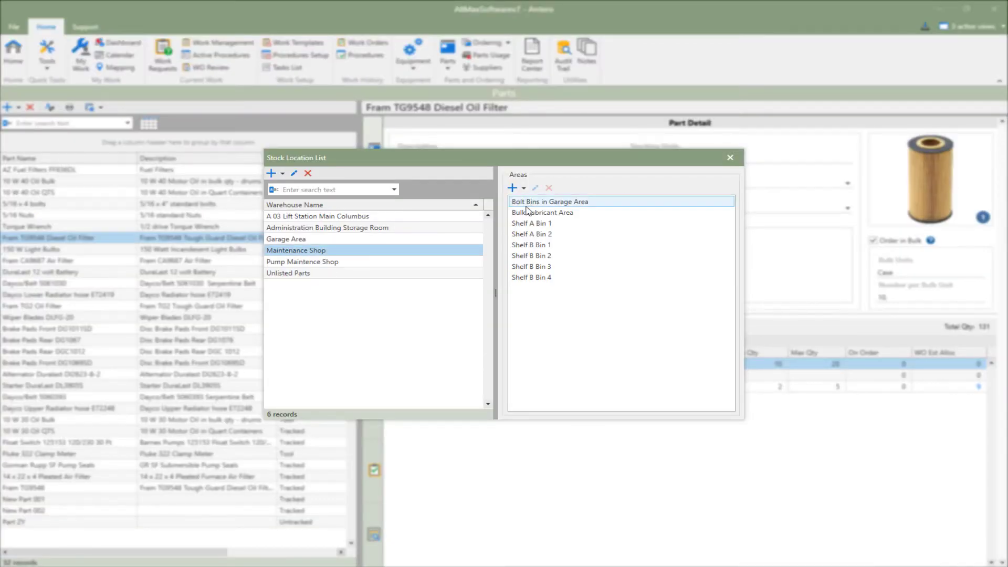
left_click(529, 214)
left_click(532, 233)
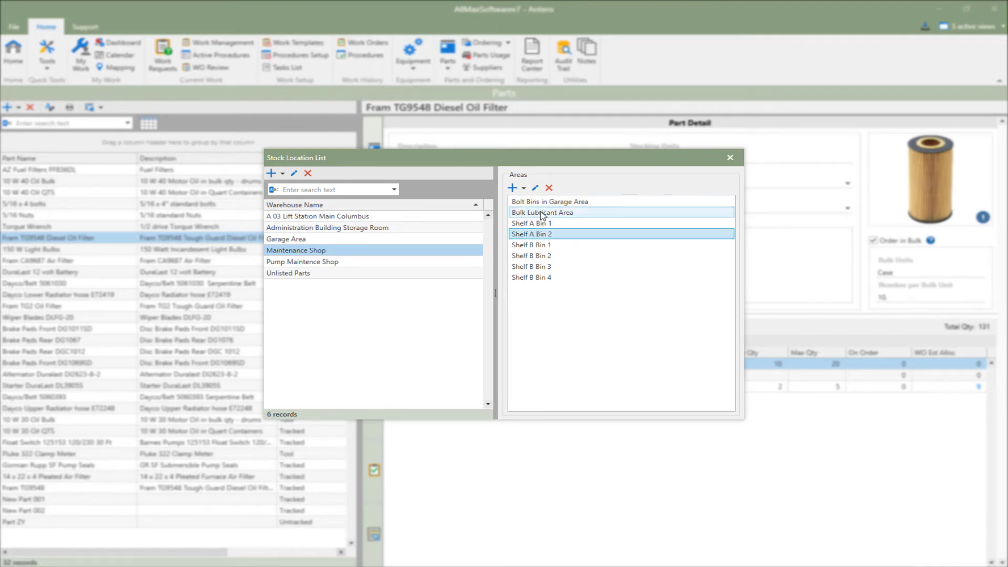
left_click(536, 189)
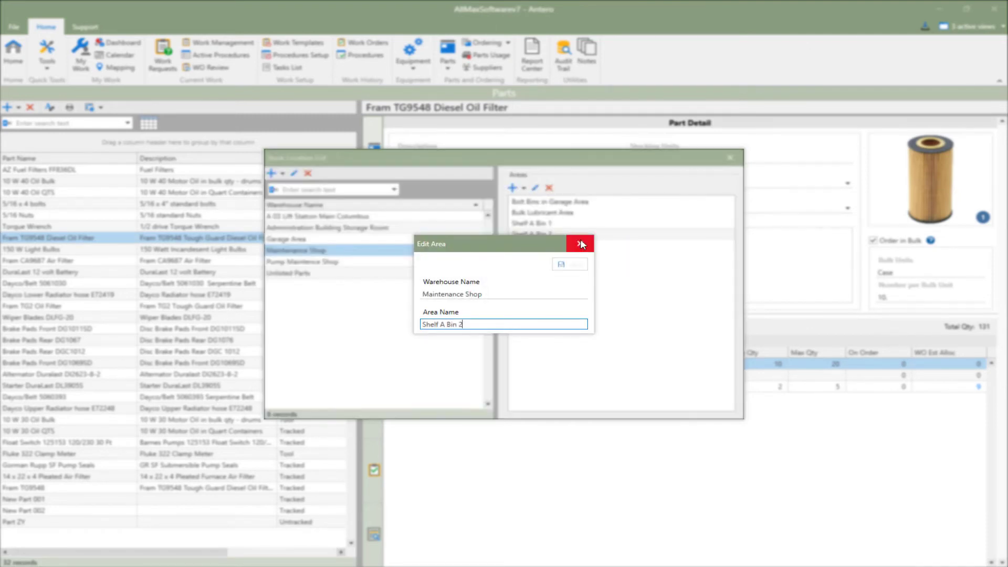
left_click(704, 175)
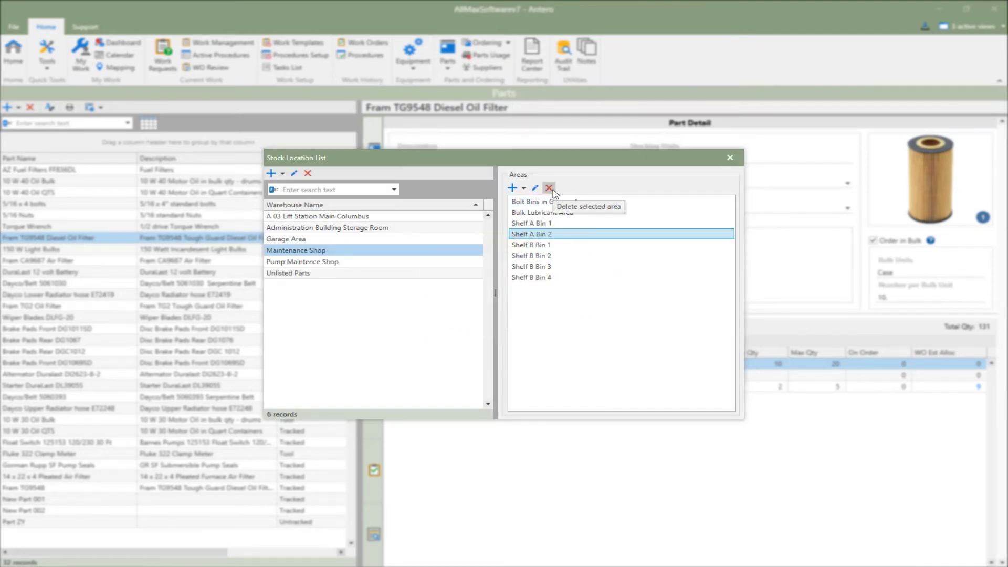
left_click(550, 188)
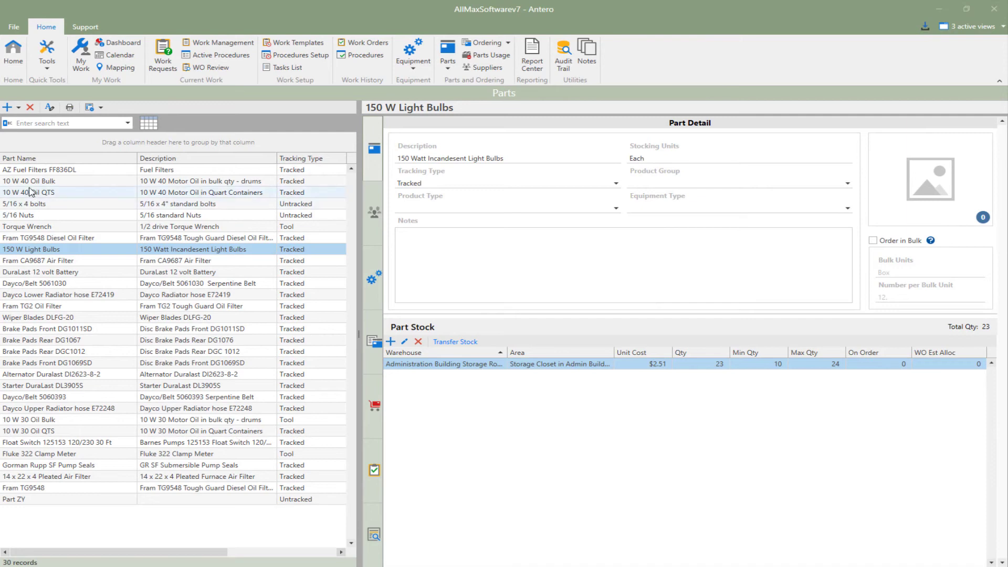
Step: Begin a tracked part named New Part with description "Description", stocked in warehouse Garage Area, area Stock 3B
left_click(6, 107)
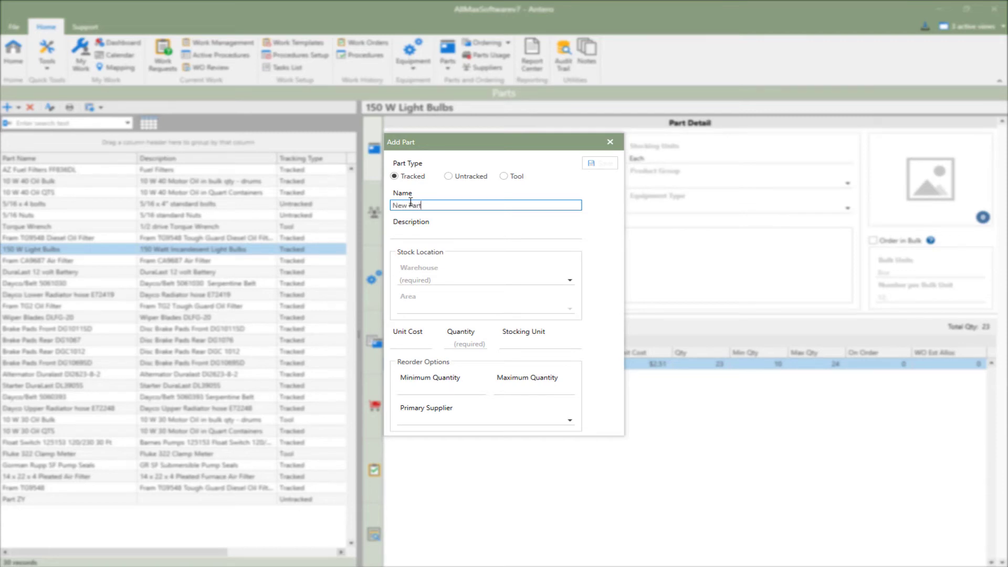
left_click(413, 232)
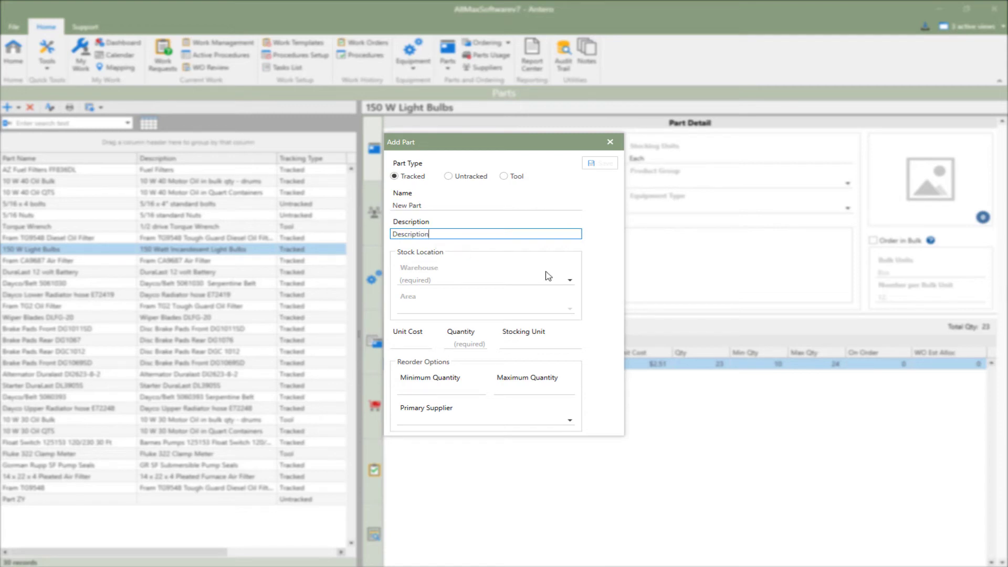
left_click(570, 279)
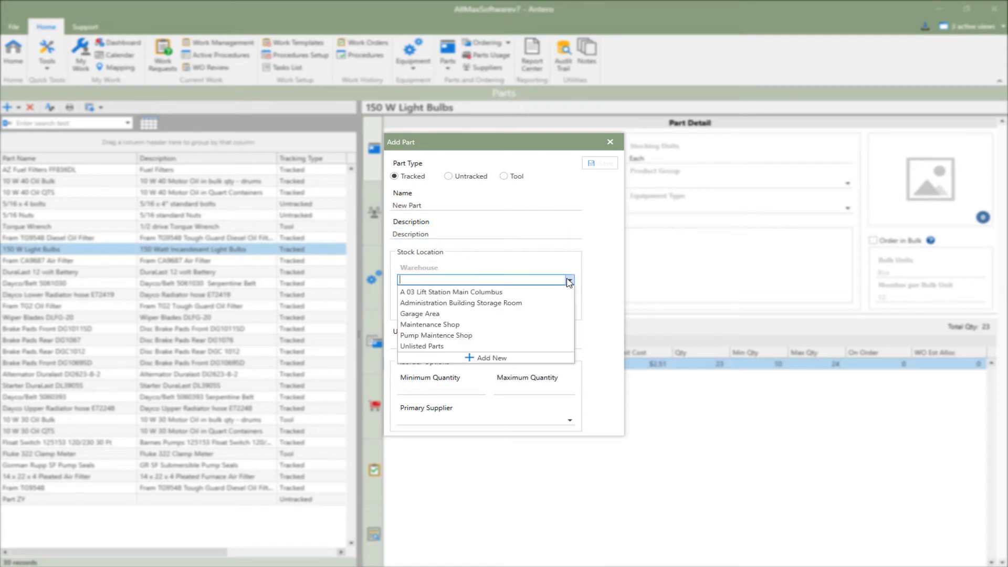
left_click(521, 315)
left_click(570, 308)
left_click(540, 321)
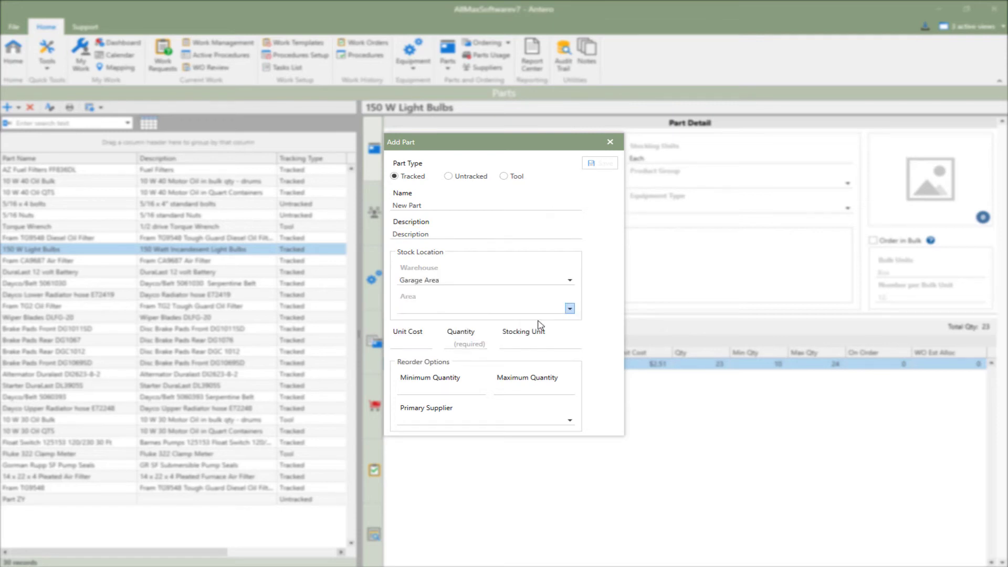
Step: Set the new part's quantity to 5, unit cost to $5.00 and stocking unit to Ea
left_click(480, 343)
type("5")
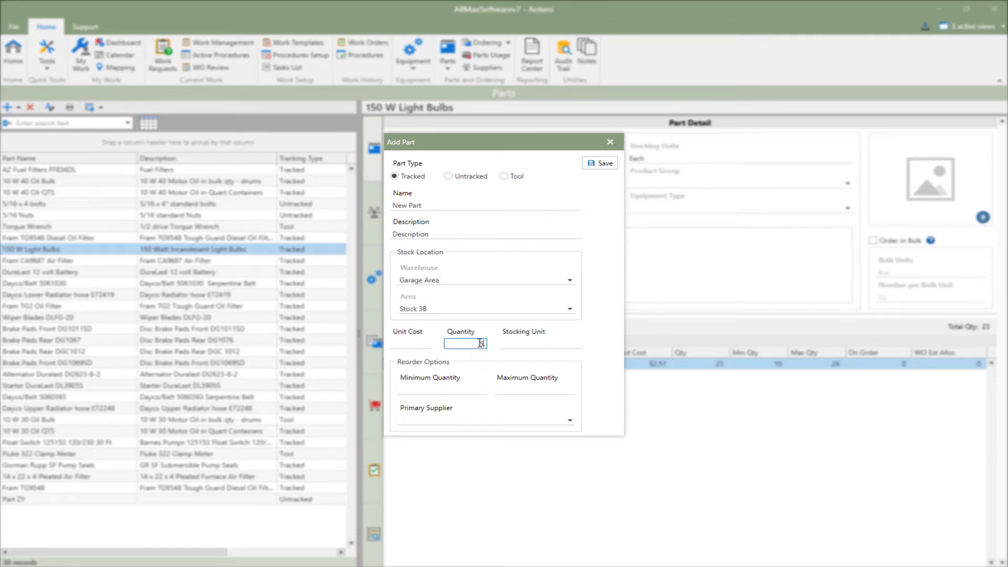
left_click(411, 344)
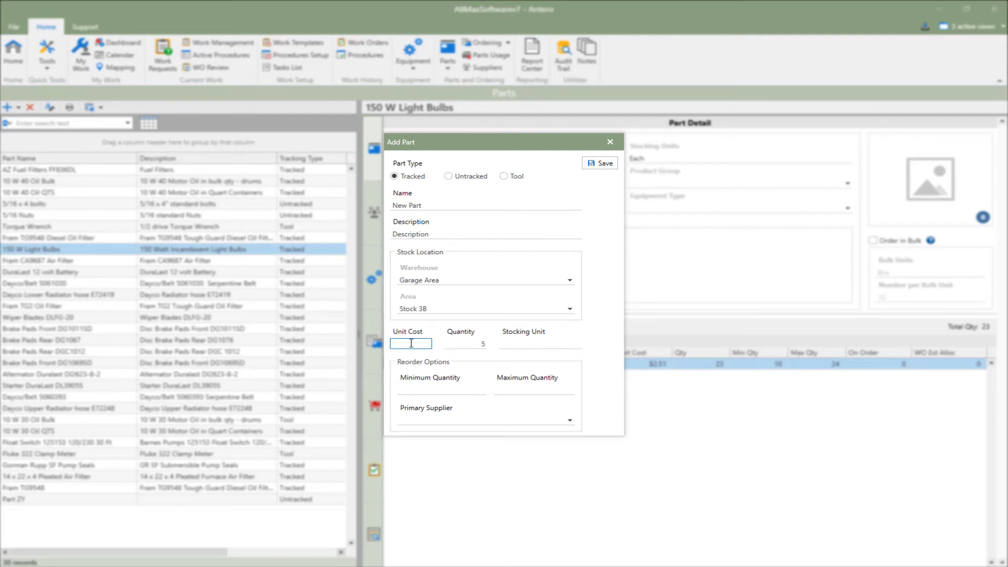
type("5.0")
left_click(520, 344)
type("Ea")
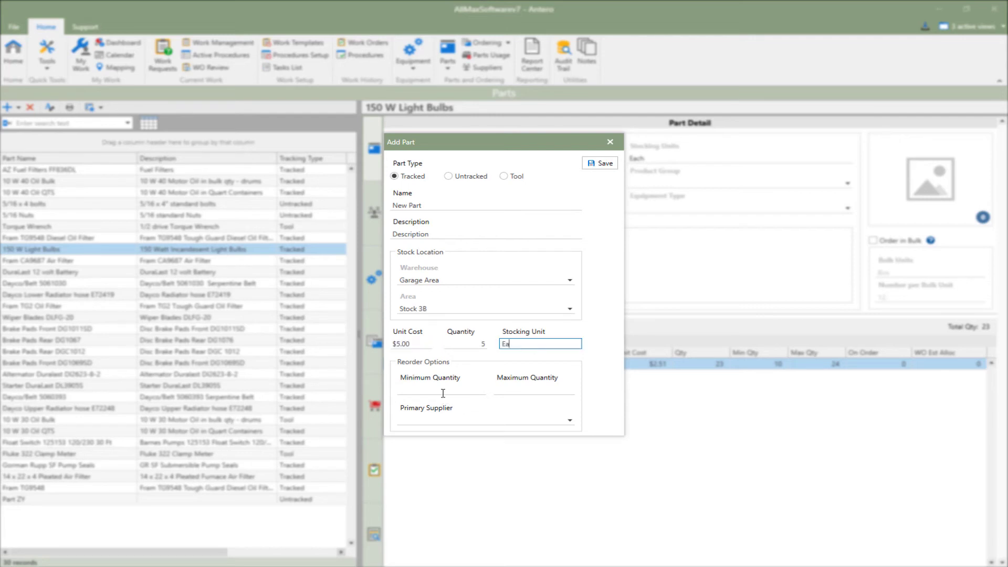
Step: Set the new part's reorder minimum to 5, maximum to 20 and primary supplier to Barnes Pumps, and save it
left_click(442, 390)
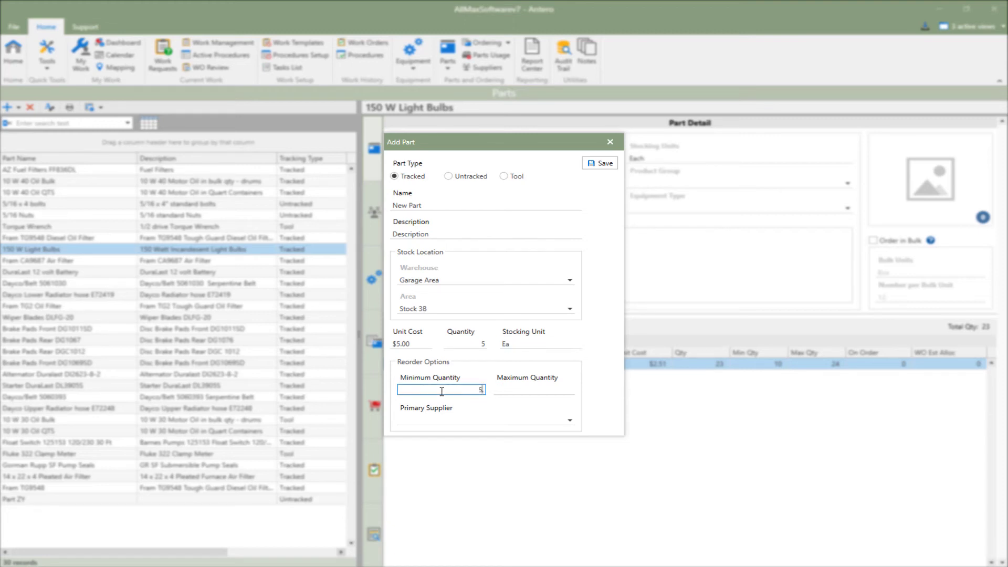
left_click(509, 389)
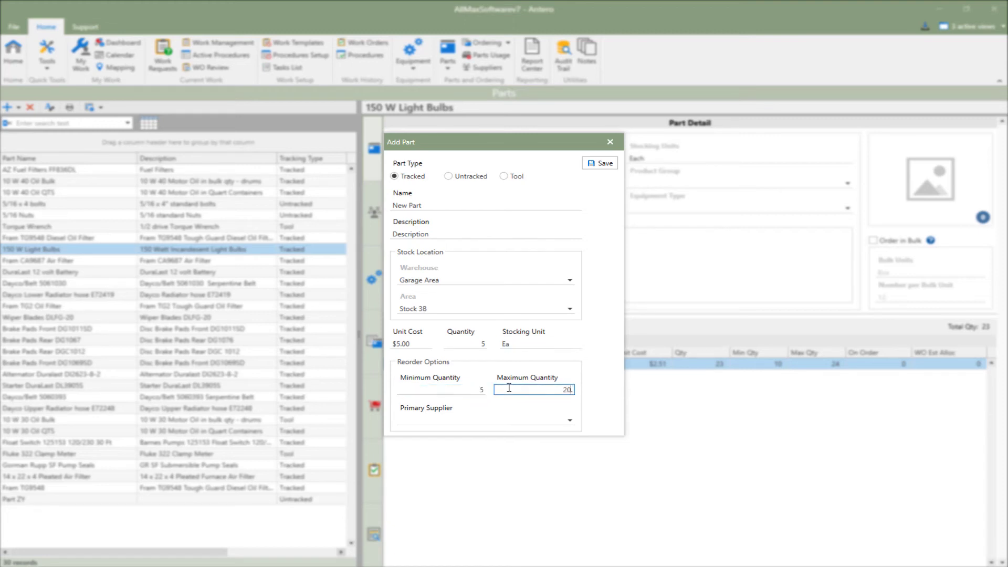
left_click(571, 420)
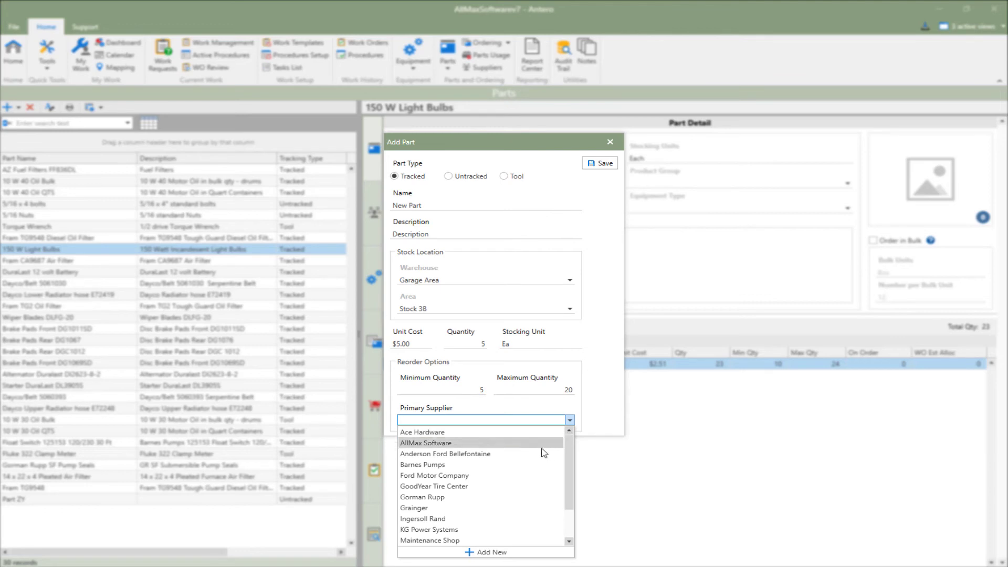
left_click(528, 465)
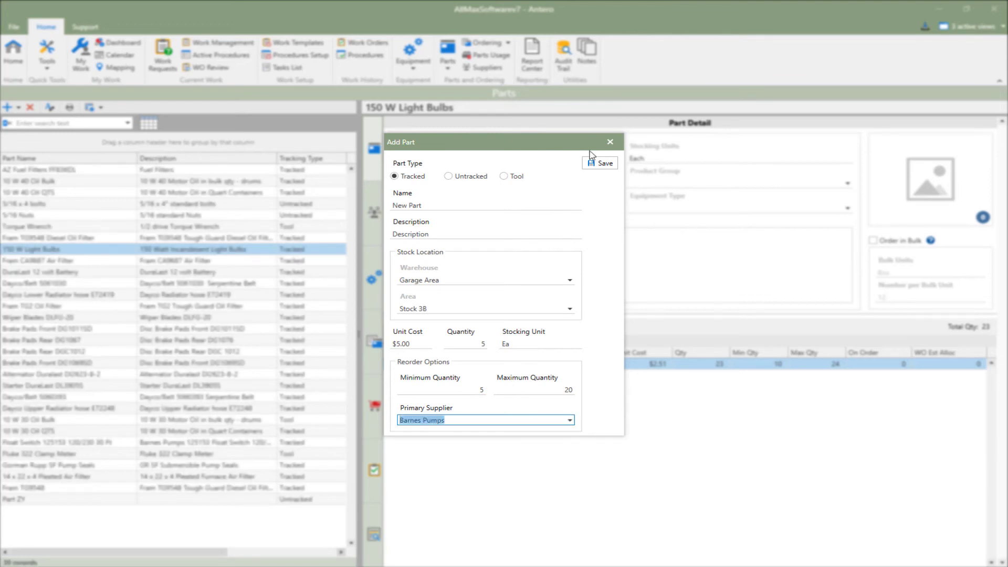
left_click(592, 163)
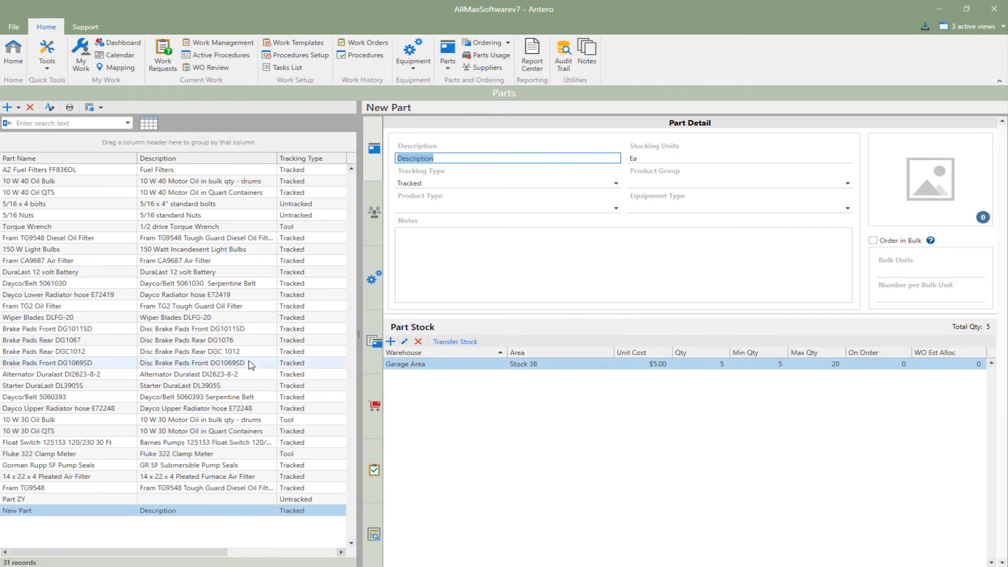
Step: Begin a similar part based on 150 W Light Bulbs and name it 75 W Light Bulbs
left_click(93, 250)
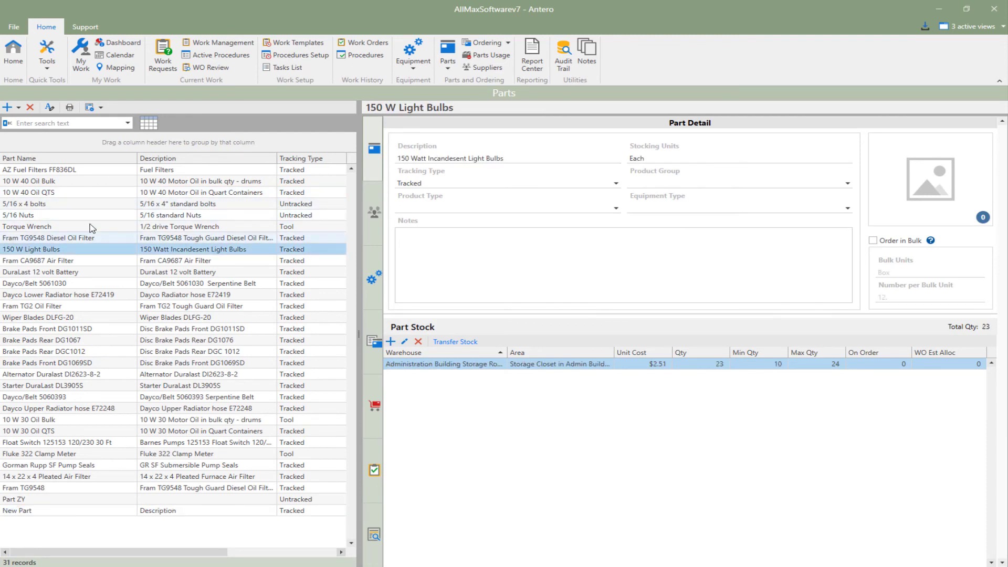
left_click(18, 107)
left_click(29, 121)
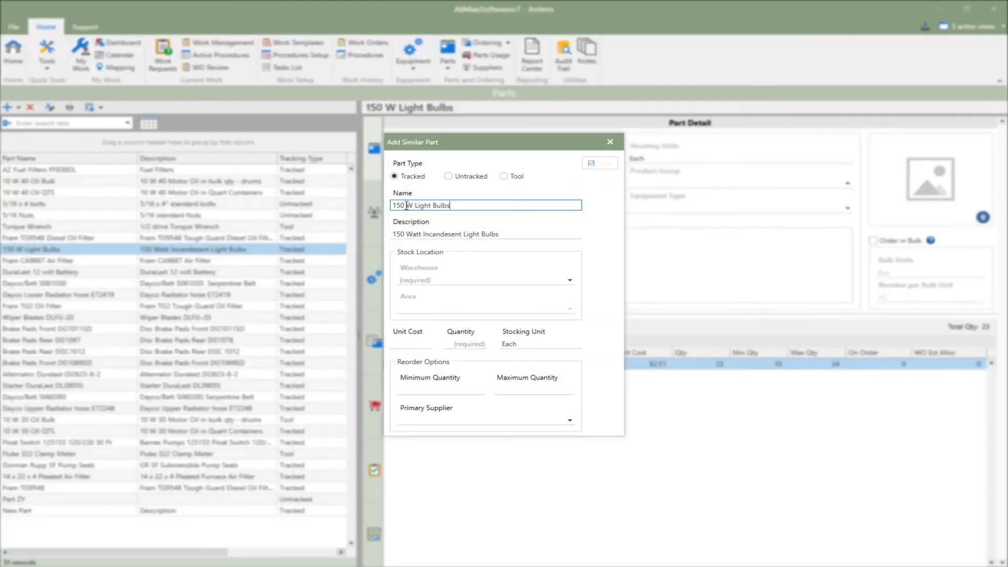
left_click_drag(395, 206, 391, 205)
type("75")
left_click(523, 232)
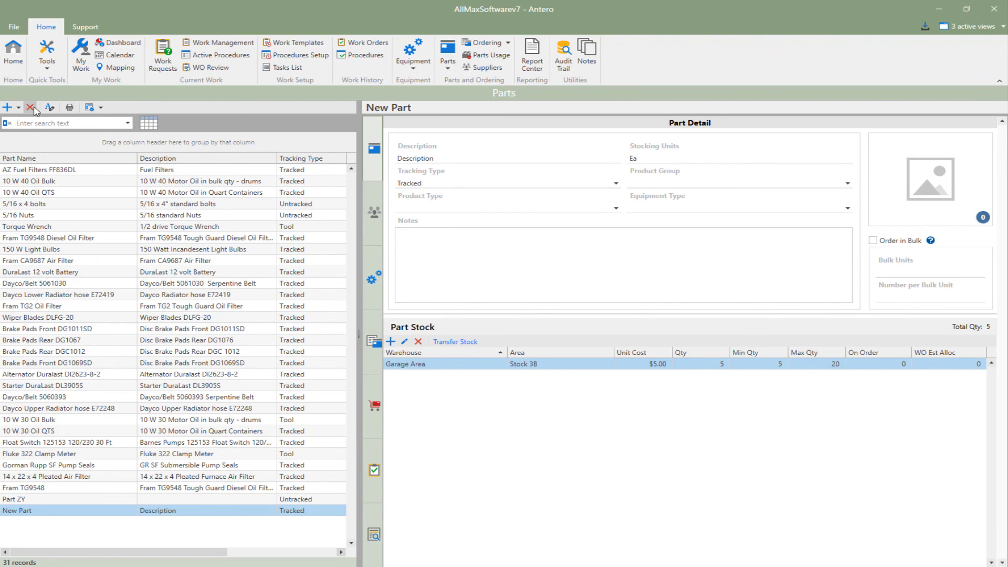
Step: Delete the part named New Part from the parts list and confirm the deletion
left_click(31, 108)
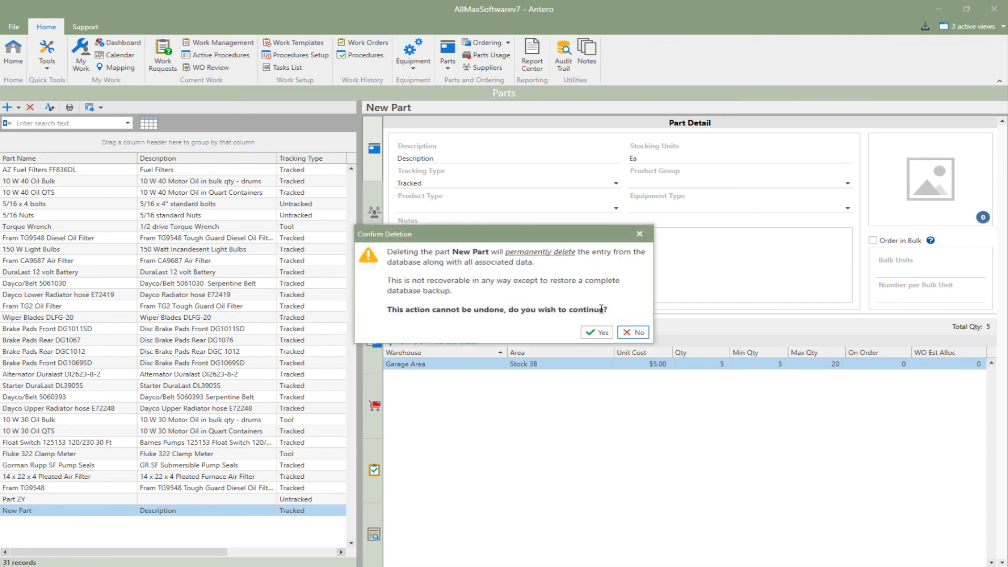
left_click(598, 333)
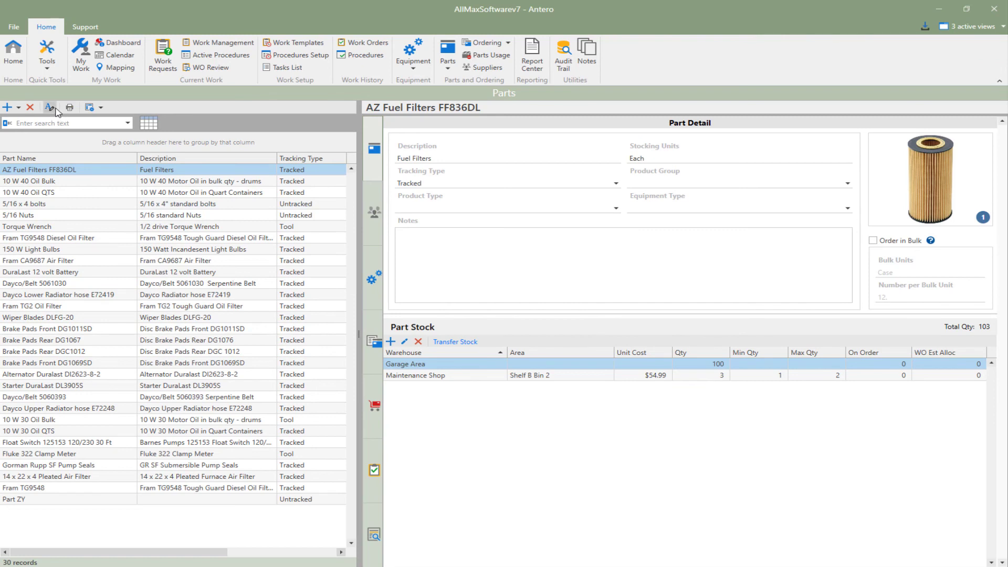
Step: Open the name of the AZ Fuel Filters FF836DL part for renaming
left_click(55, 107)
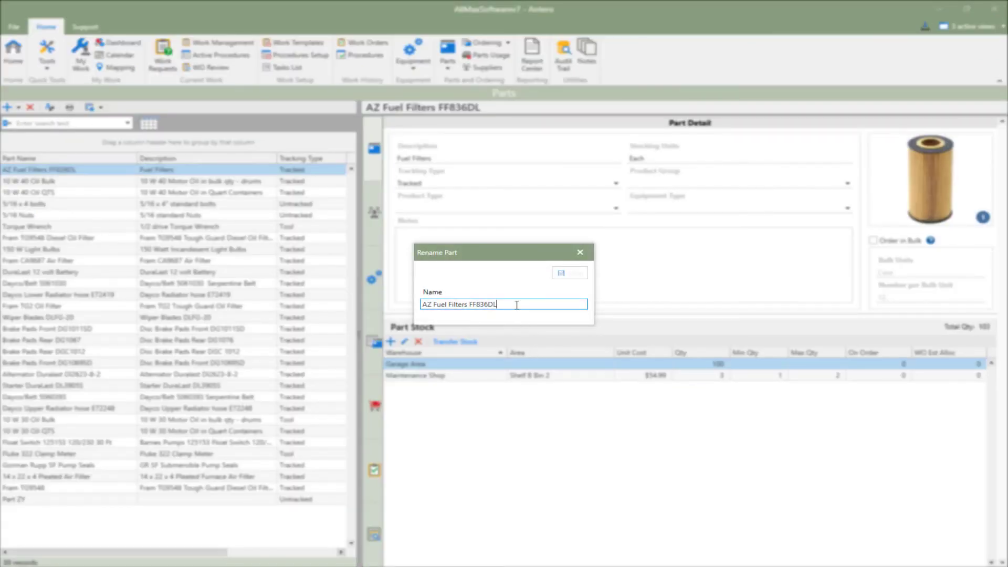